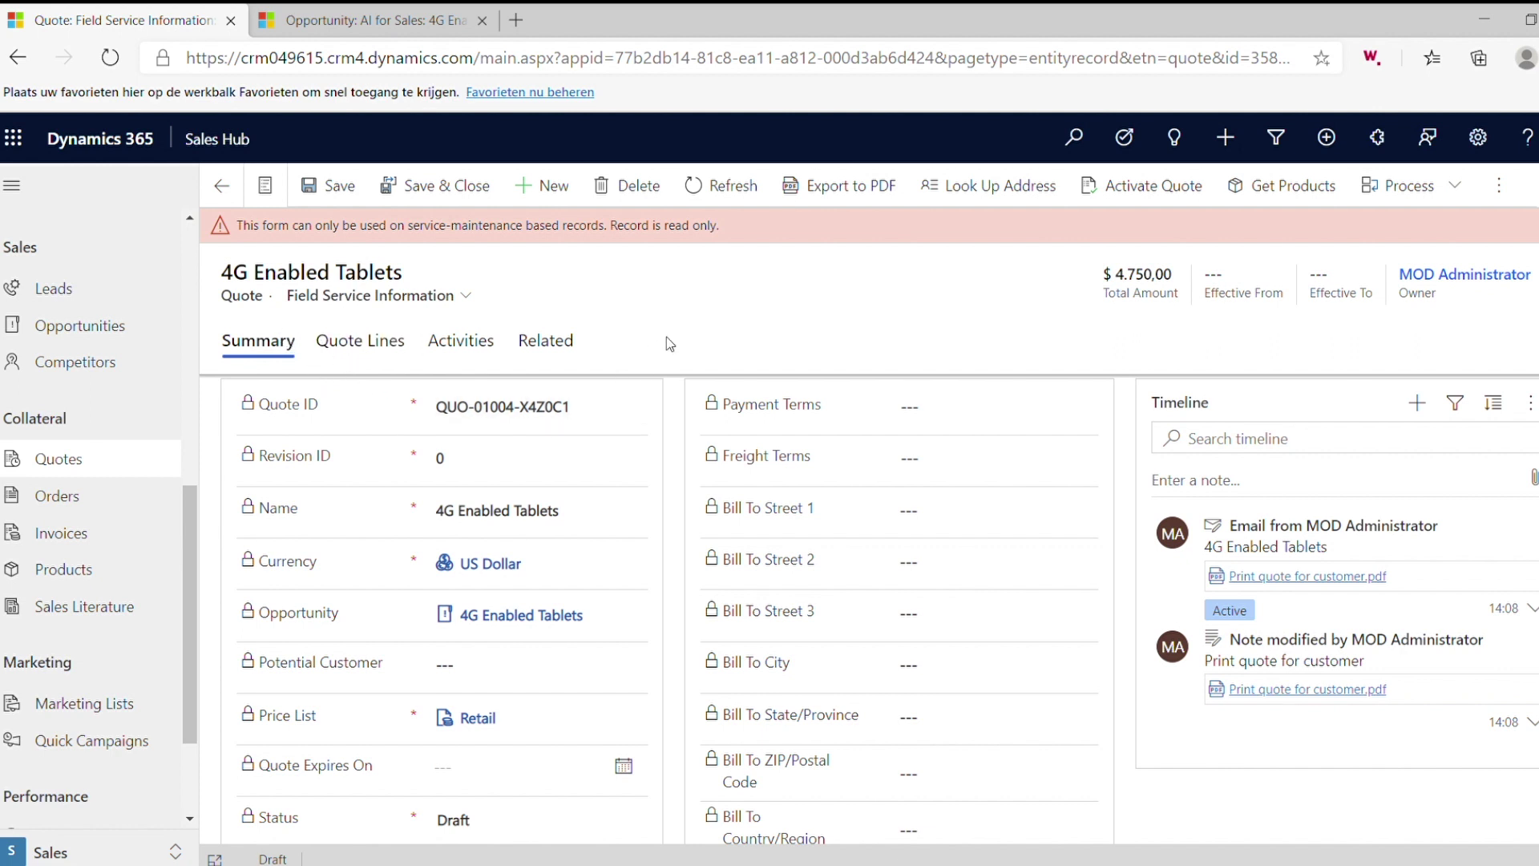
Open the PDF export for the 4G Enabled Tablets quote and preview it with the Quote Summary template.
left_click(849, 195)
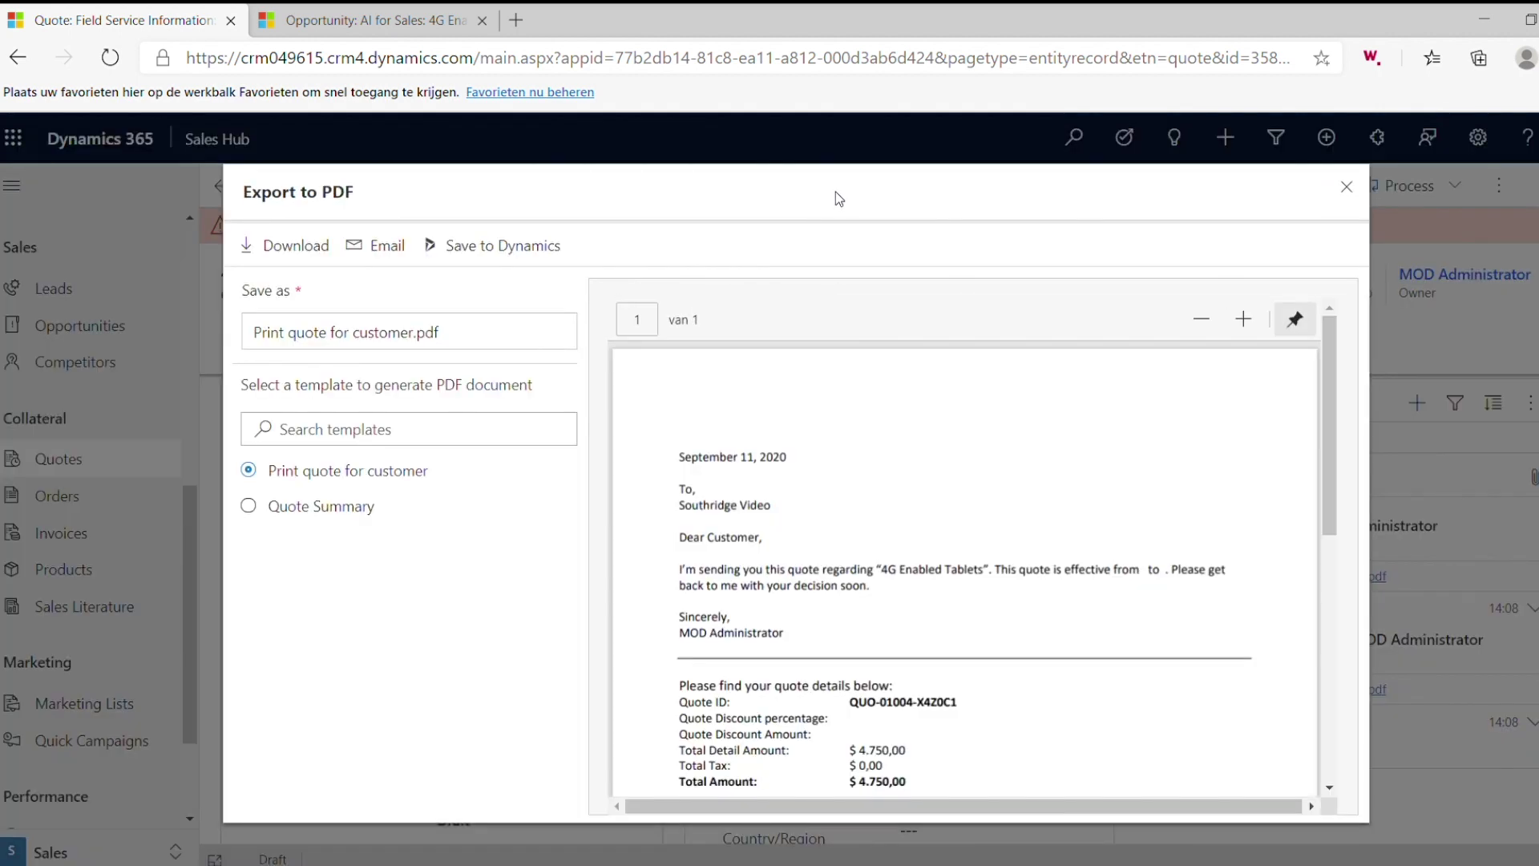
mouse_move(1334, 344)
left_mouse_down()
mouse_move(1334, 521)
mouse_move(1334, 341)
left_mouse_up()
left_click(269, 507)
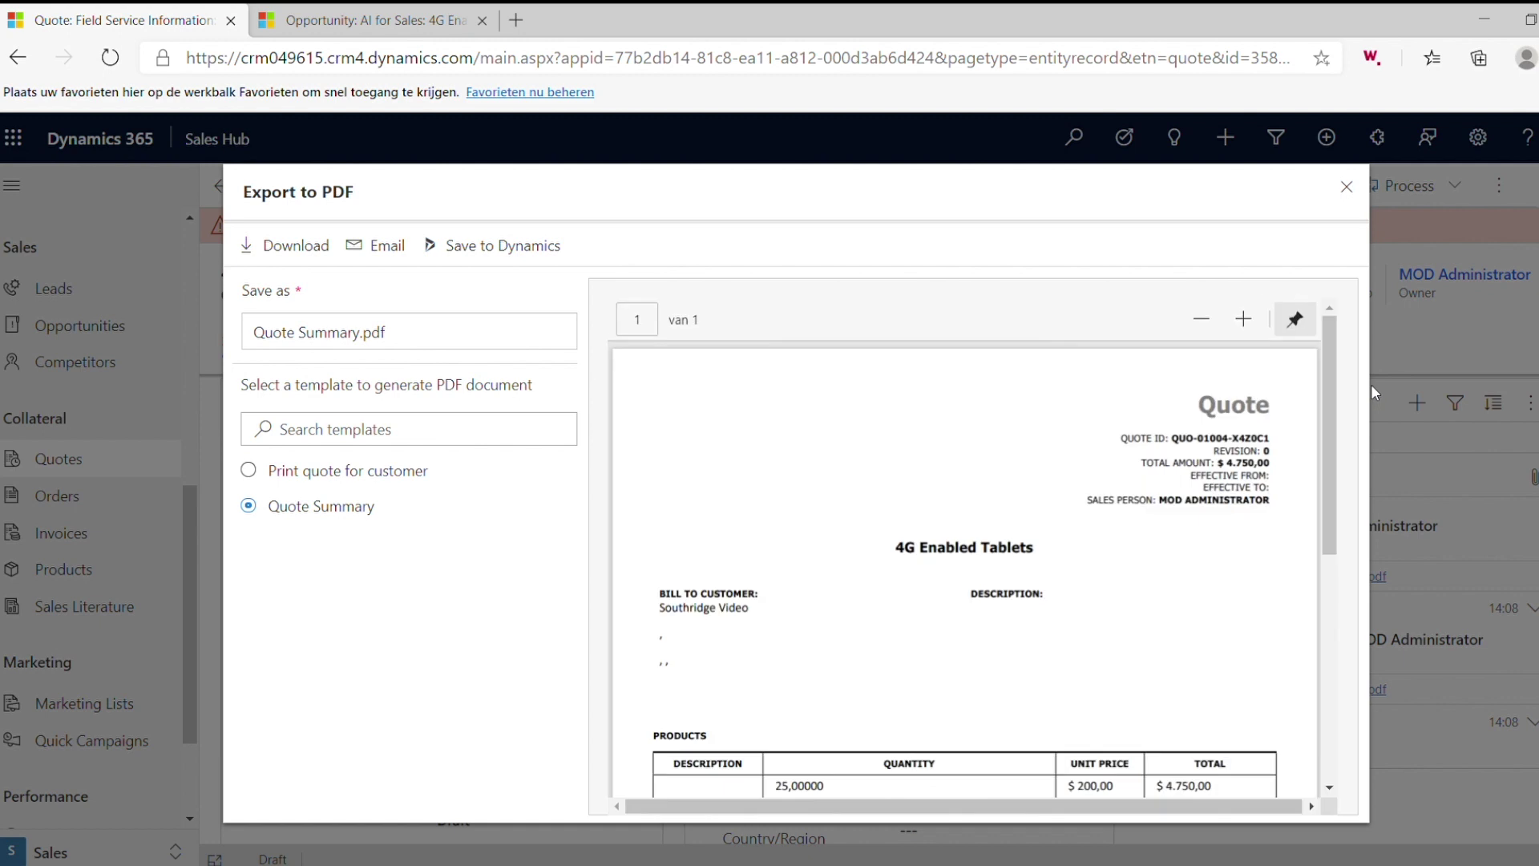
scroll(1354, 561, "down", 5)
scroll(1313, 434, "up", 2)
scroll(1313, 434, "up", 3)
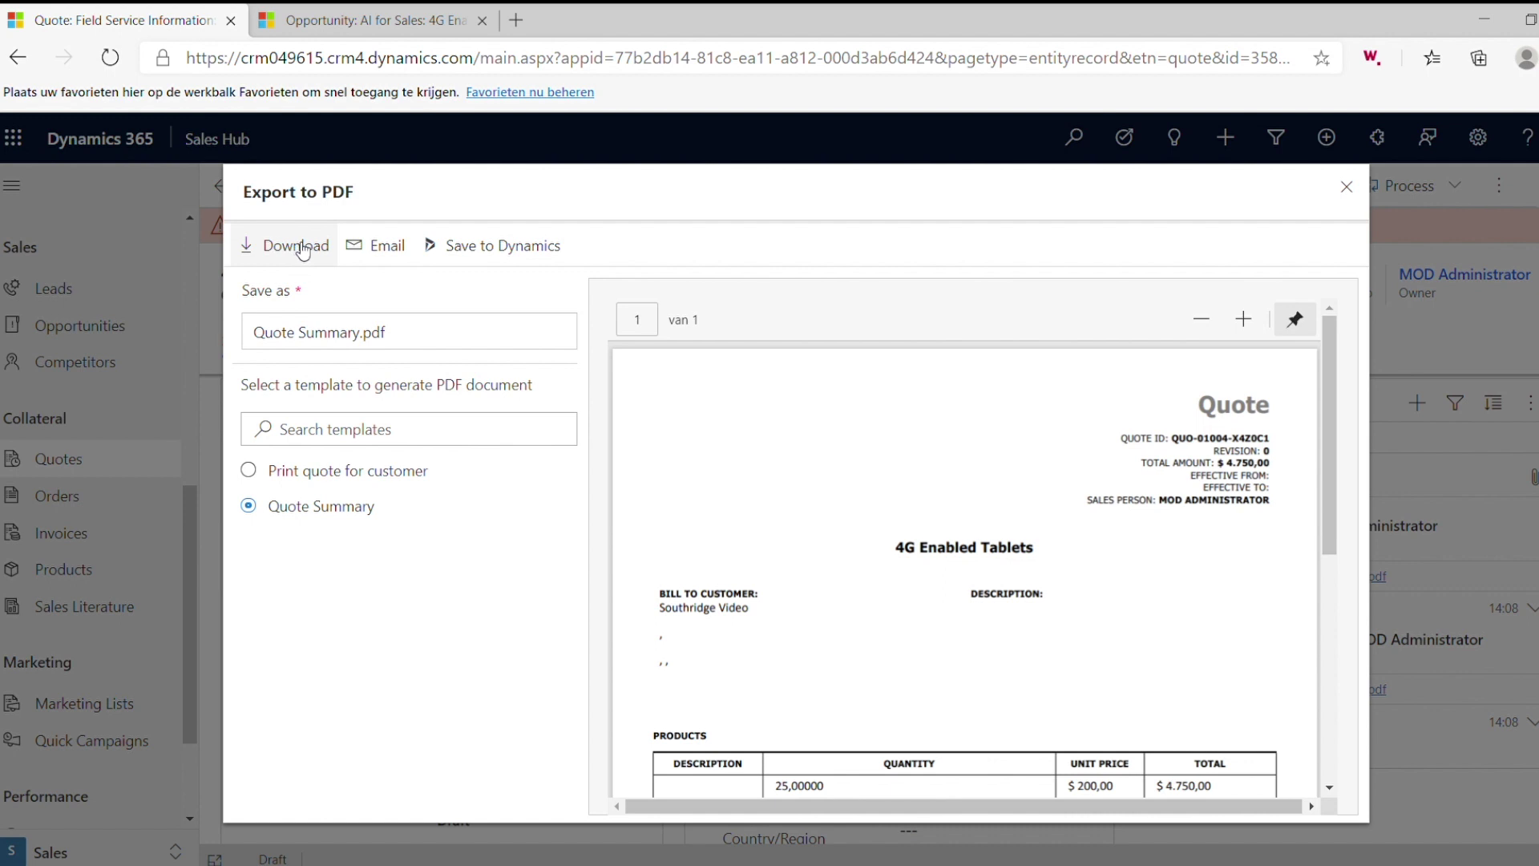
Create an email with the Quote Summary PDF attached, review the draft, and close it without sending.
left_click(381, 257)
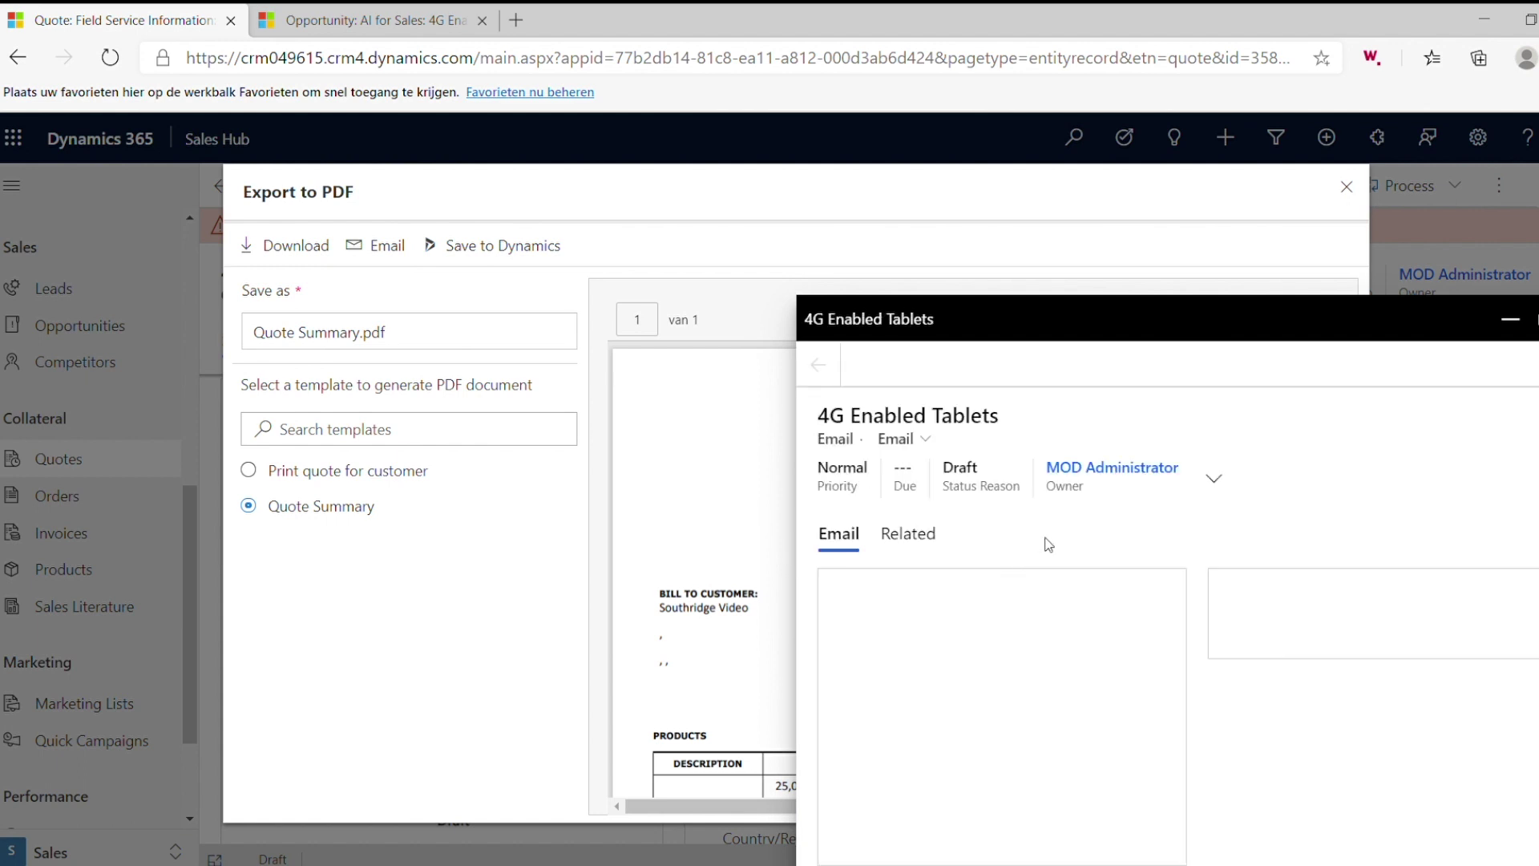
scroll(1223, 704, "down", 2)
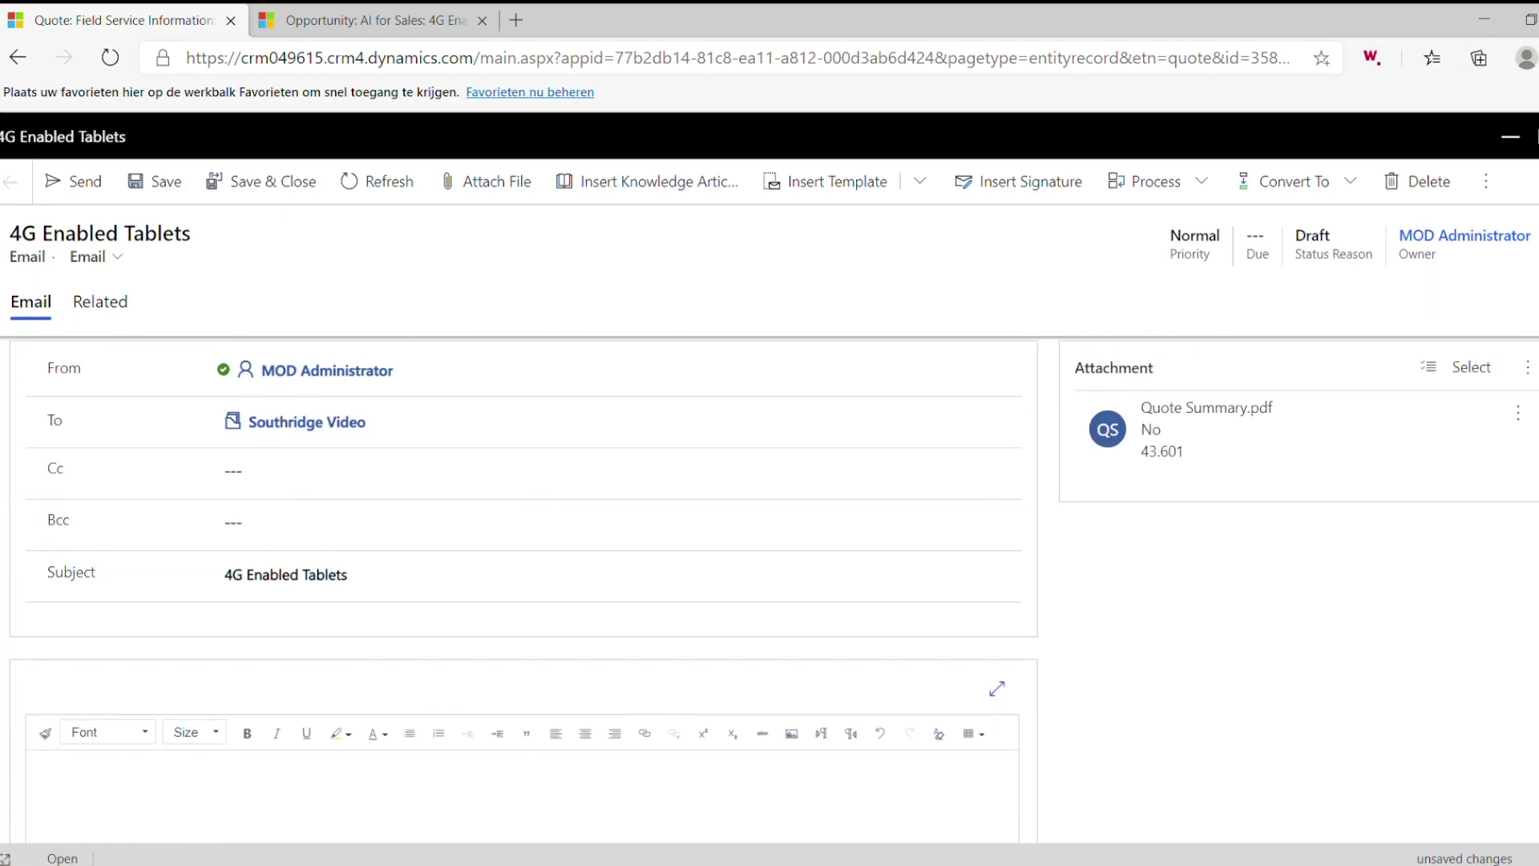
left_click(1536, 137)
left_click(949, 608)
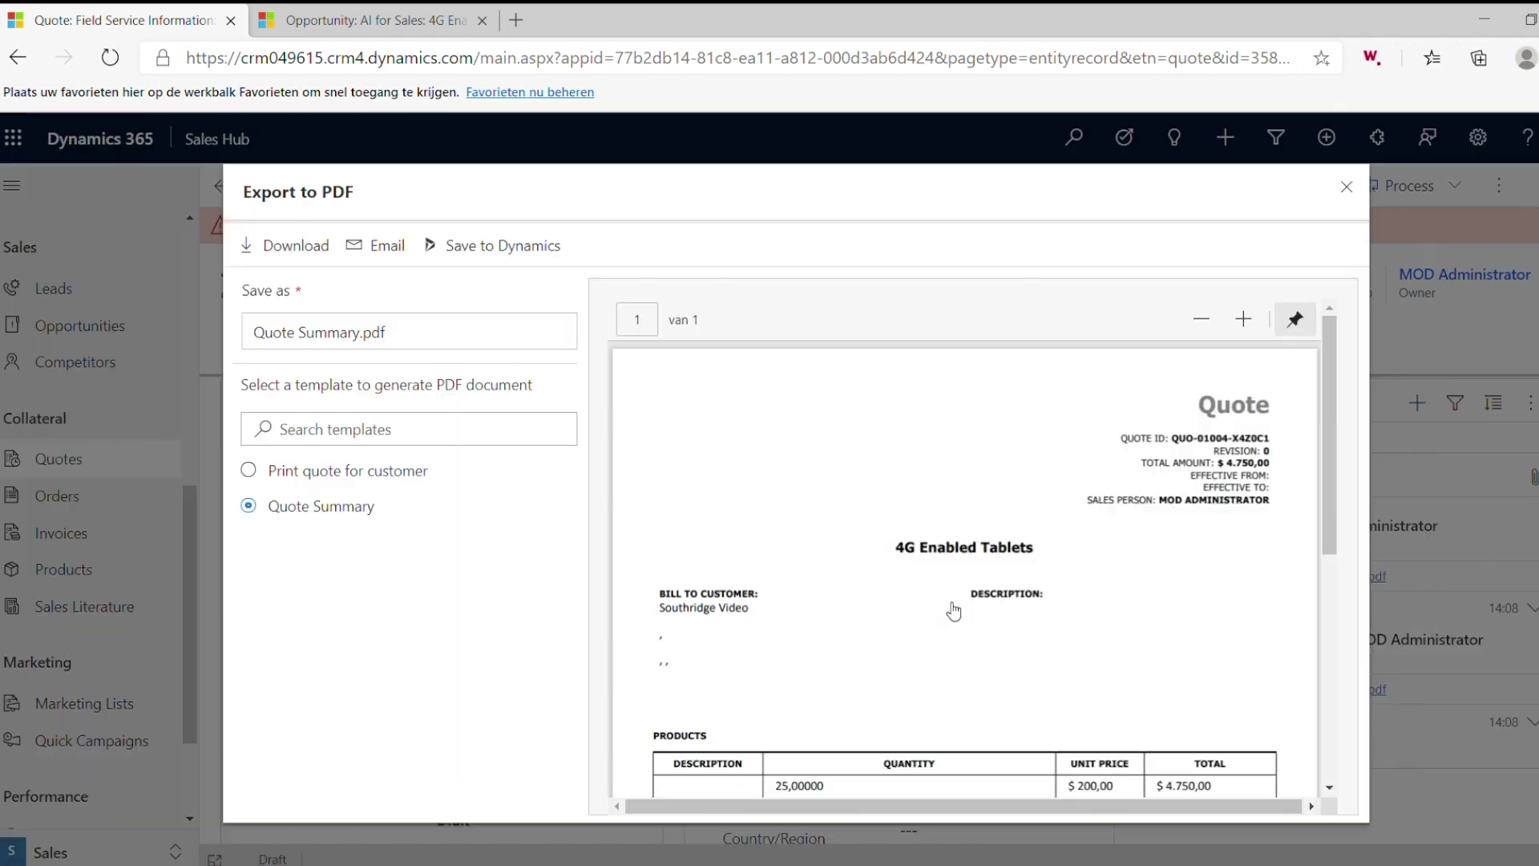
Save the Quote Summary PDF to Dynamics, close the export dialog, and open the quote's linked opportunity.
left_click(495, 252)
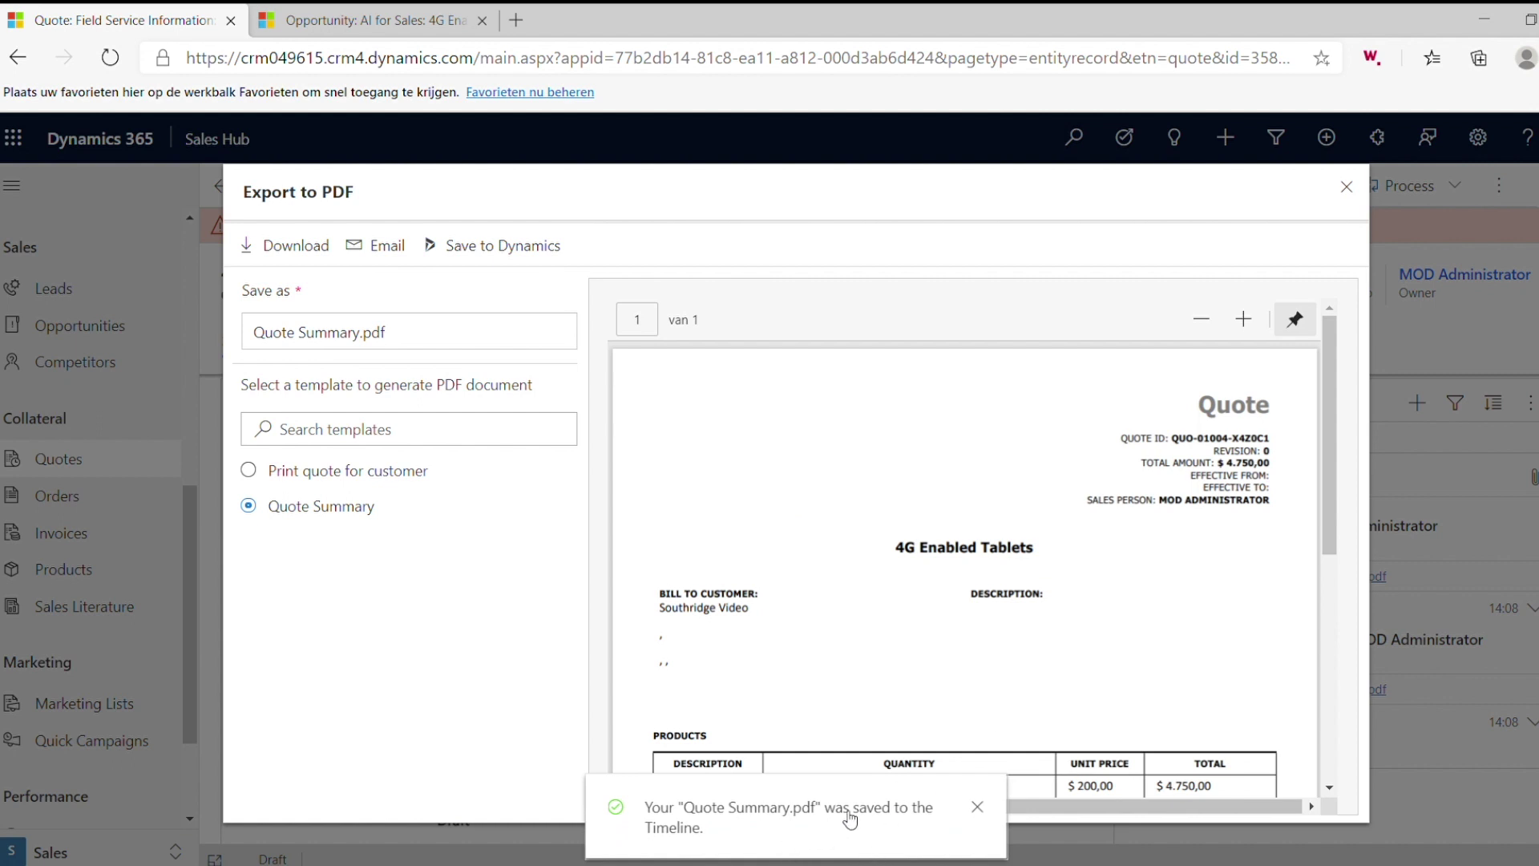
left_click(1346, 187)
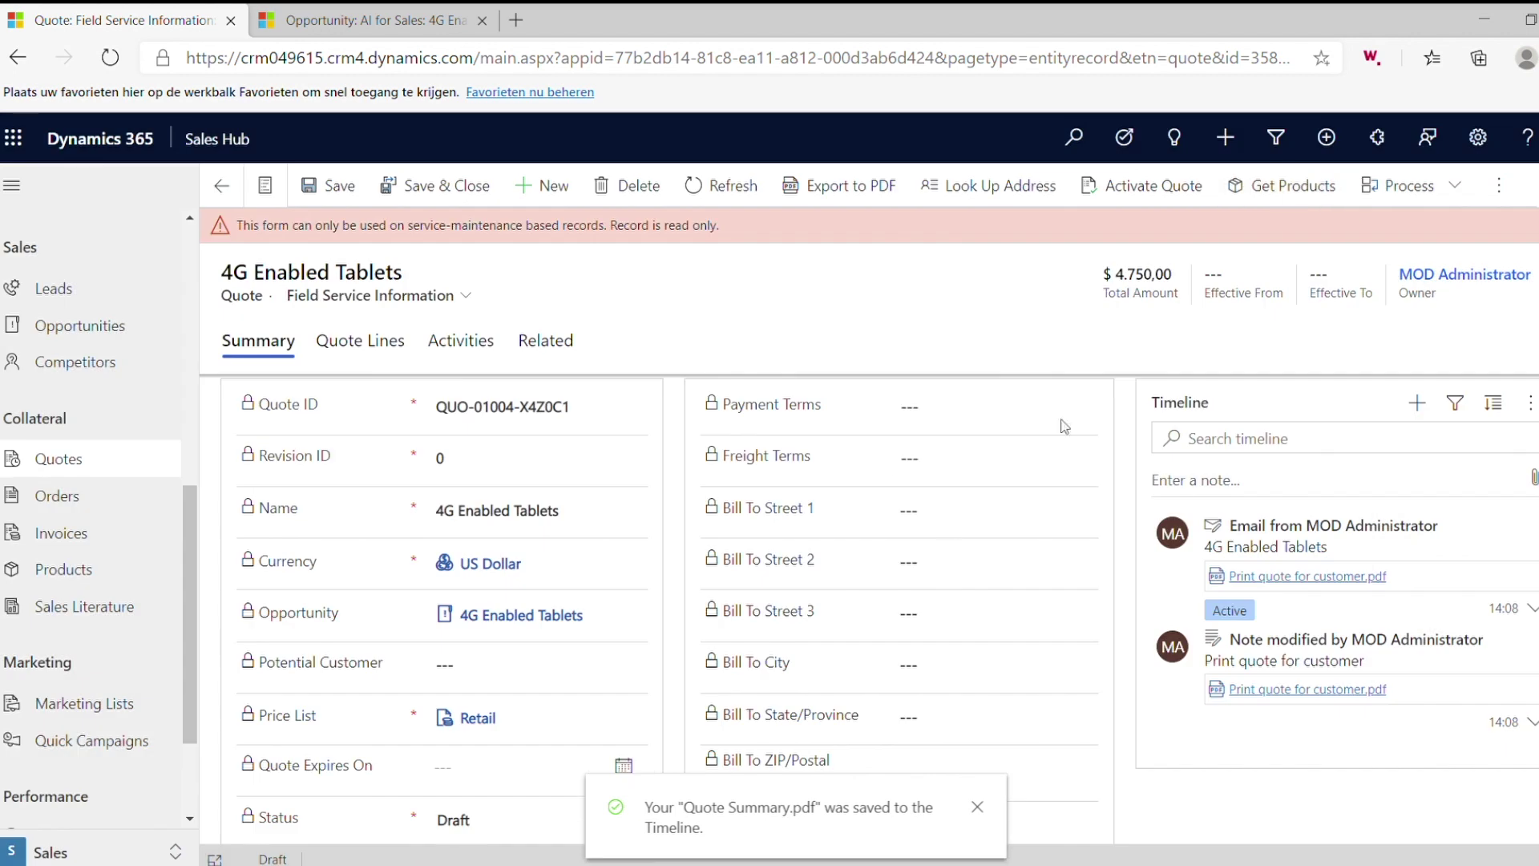
left_click(508, 621, "ctrl")
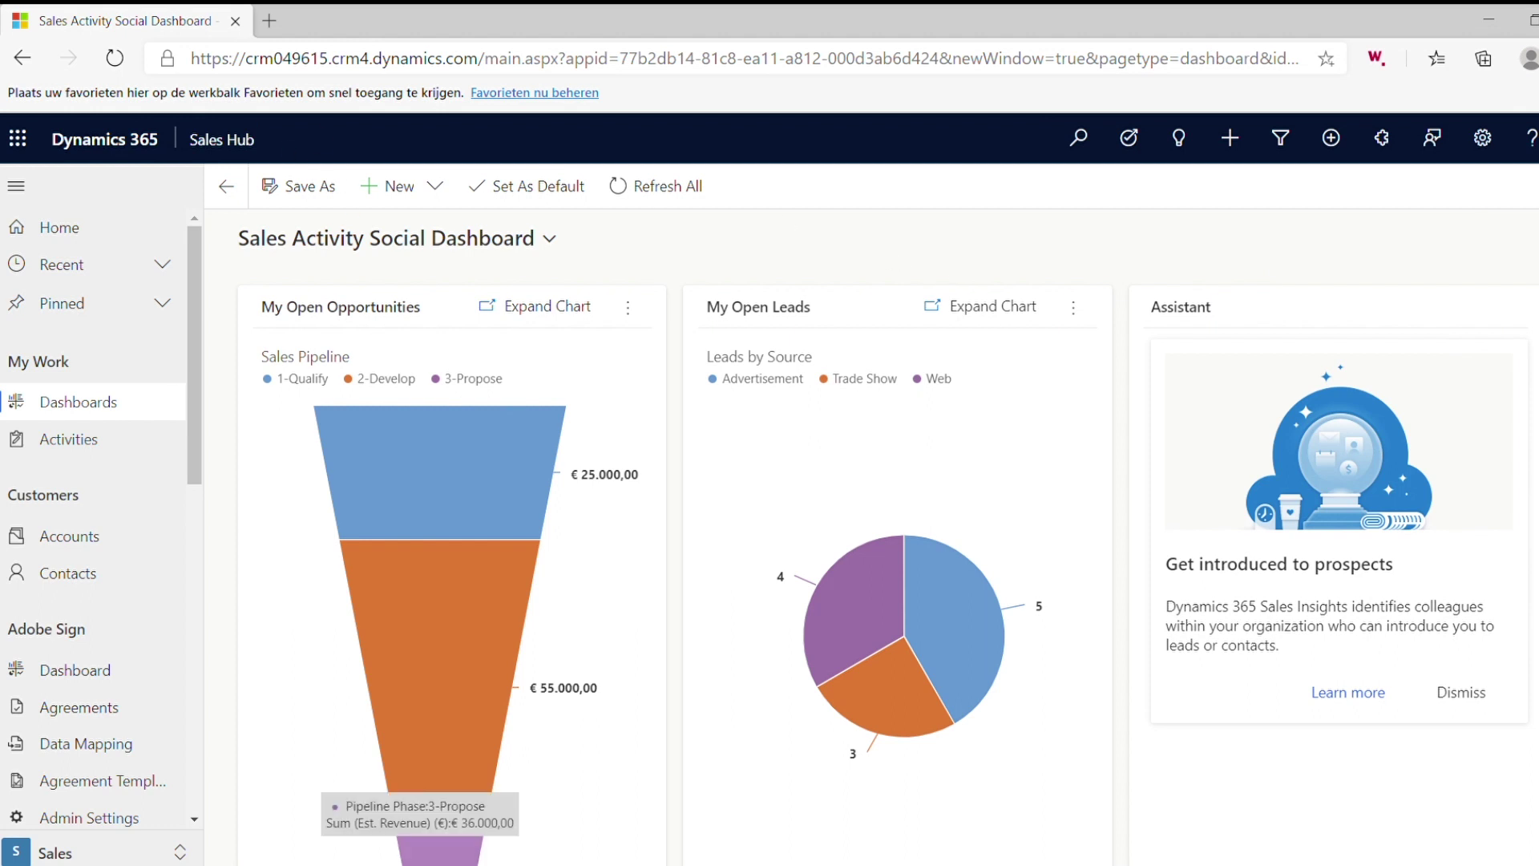
Switch to the App Settings area and open the forecast configuration page to review the forecast templates and existing forecasts.
left_click(116, 853)
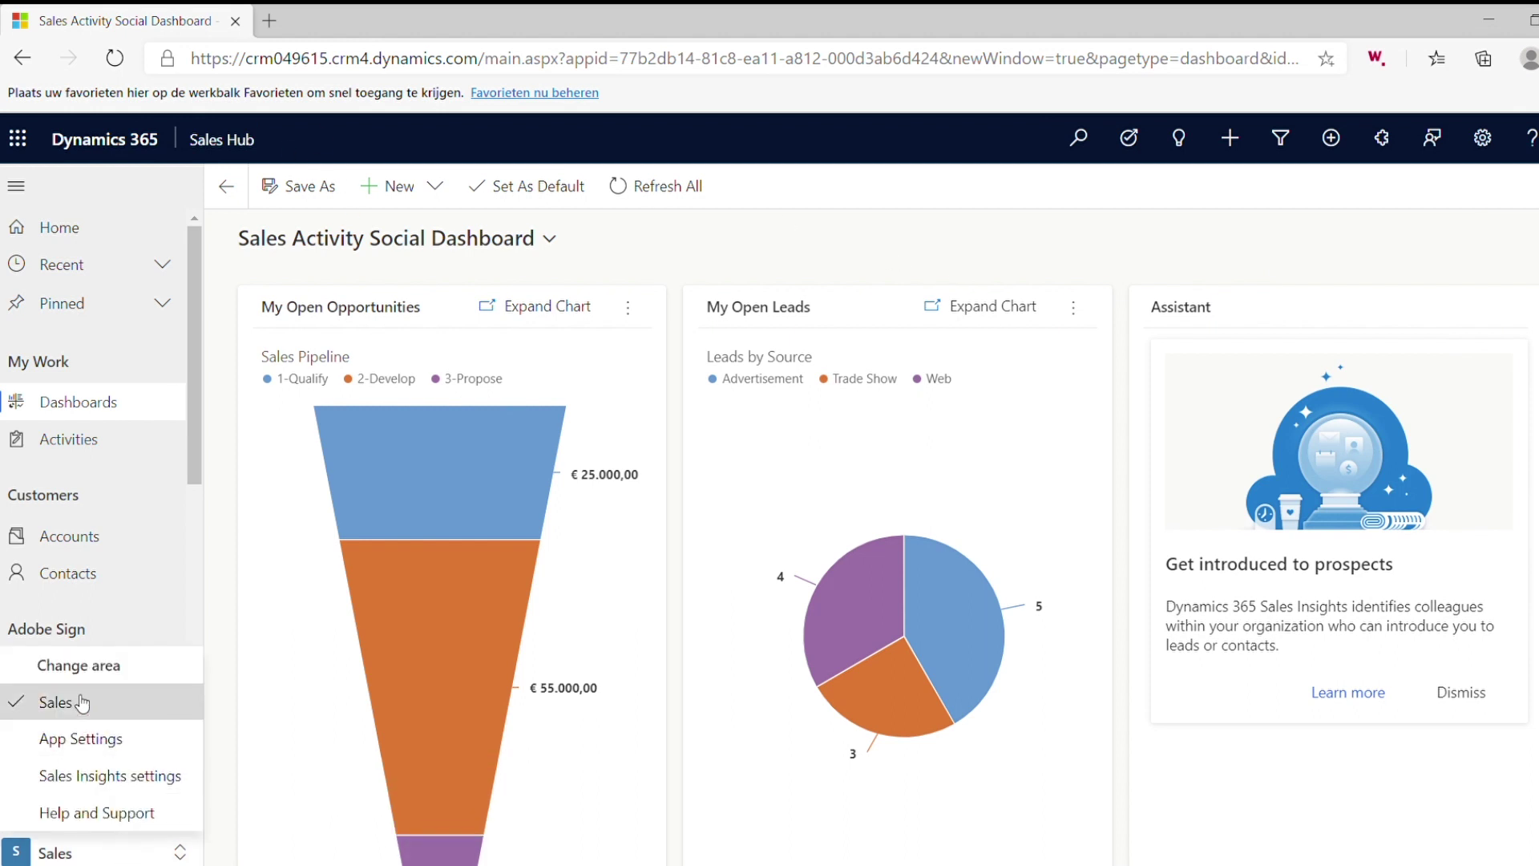
left_click(81, 739)
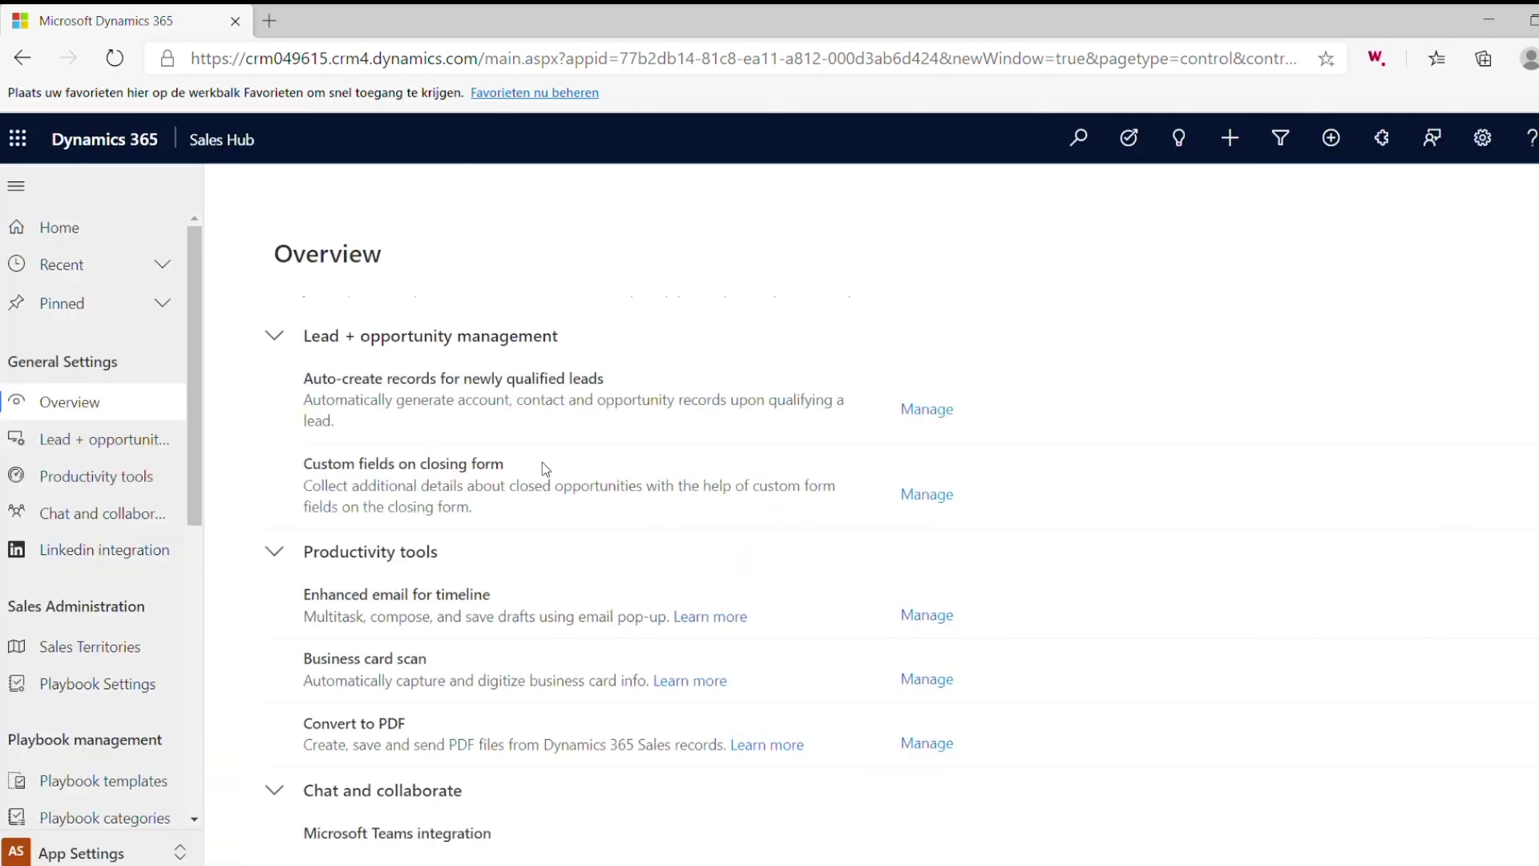
left_click_drag(192, 298, 213, 613)
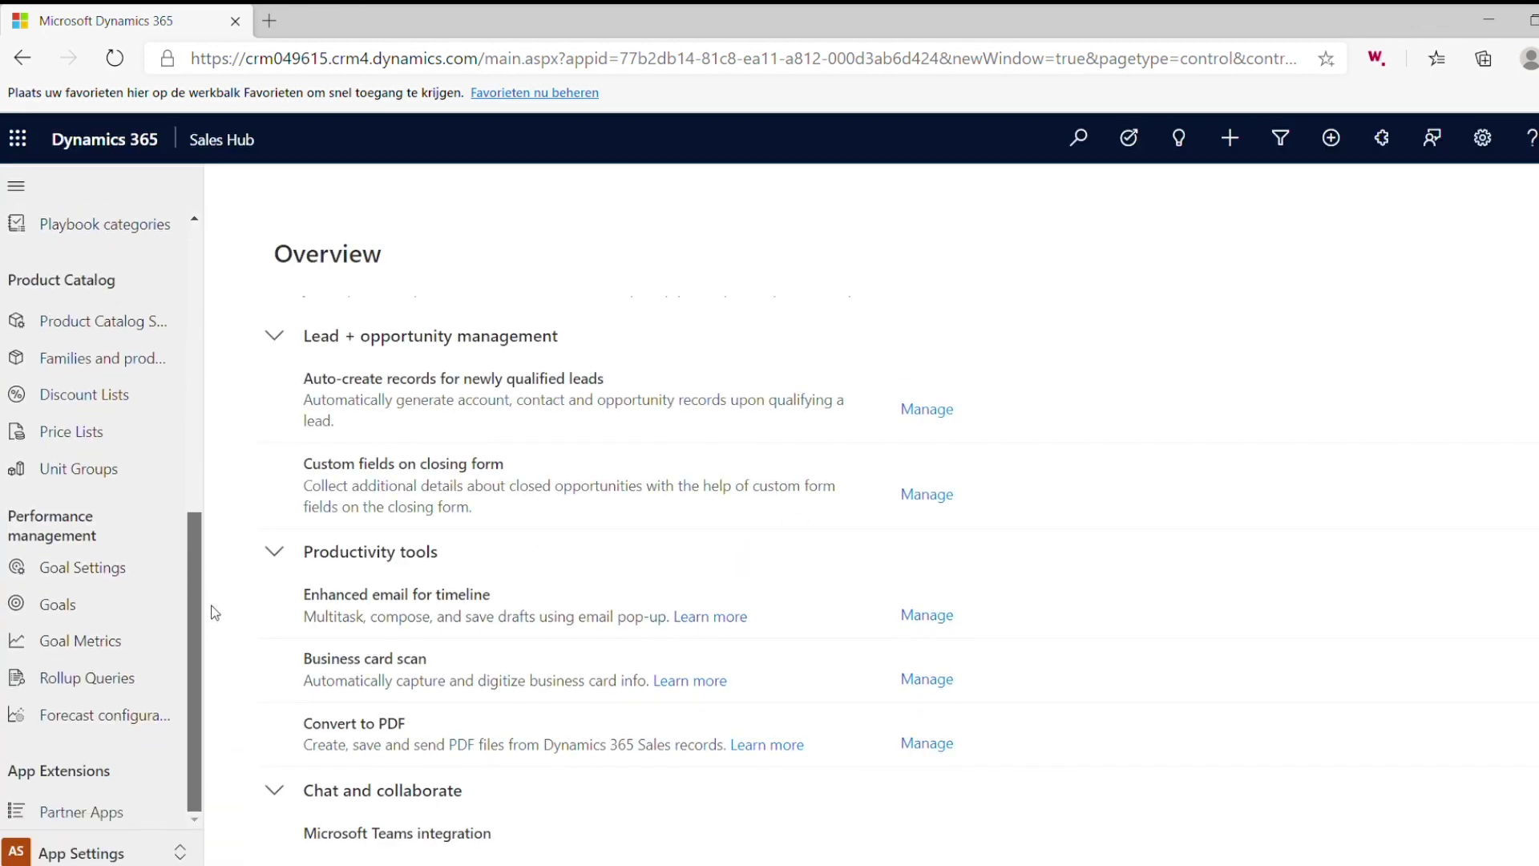
left_click(128, 726)
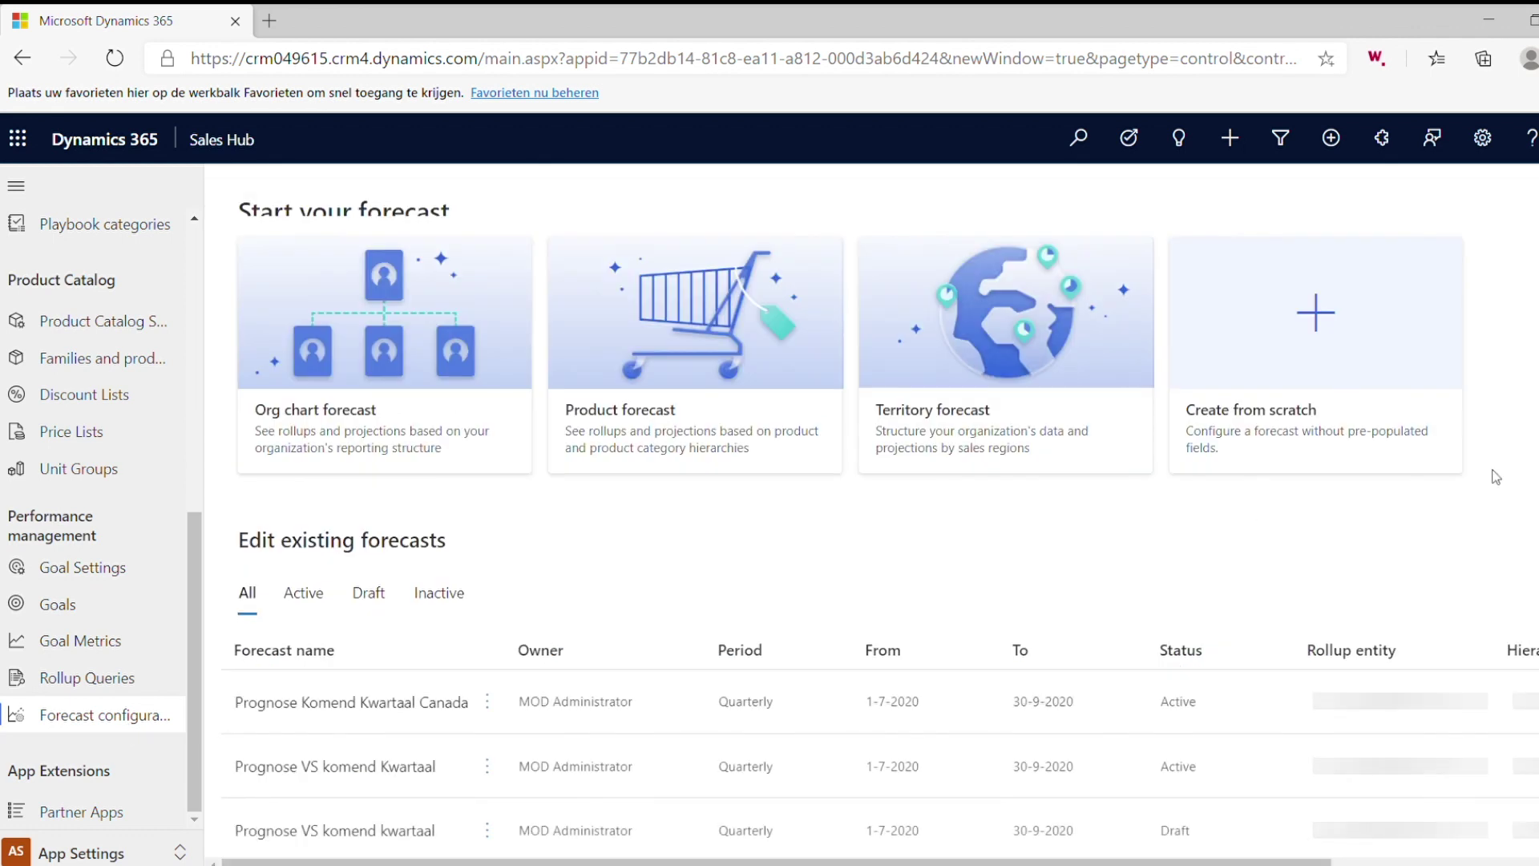
scroll(880, 520, "down", 2)
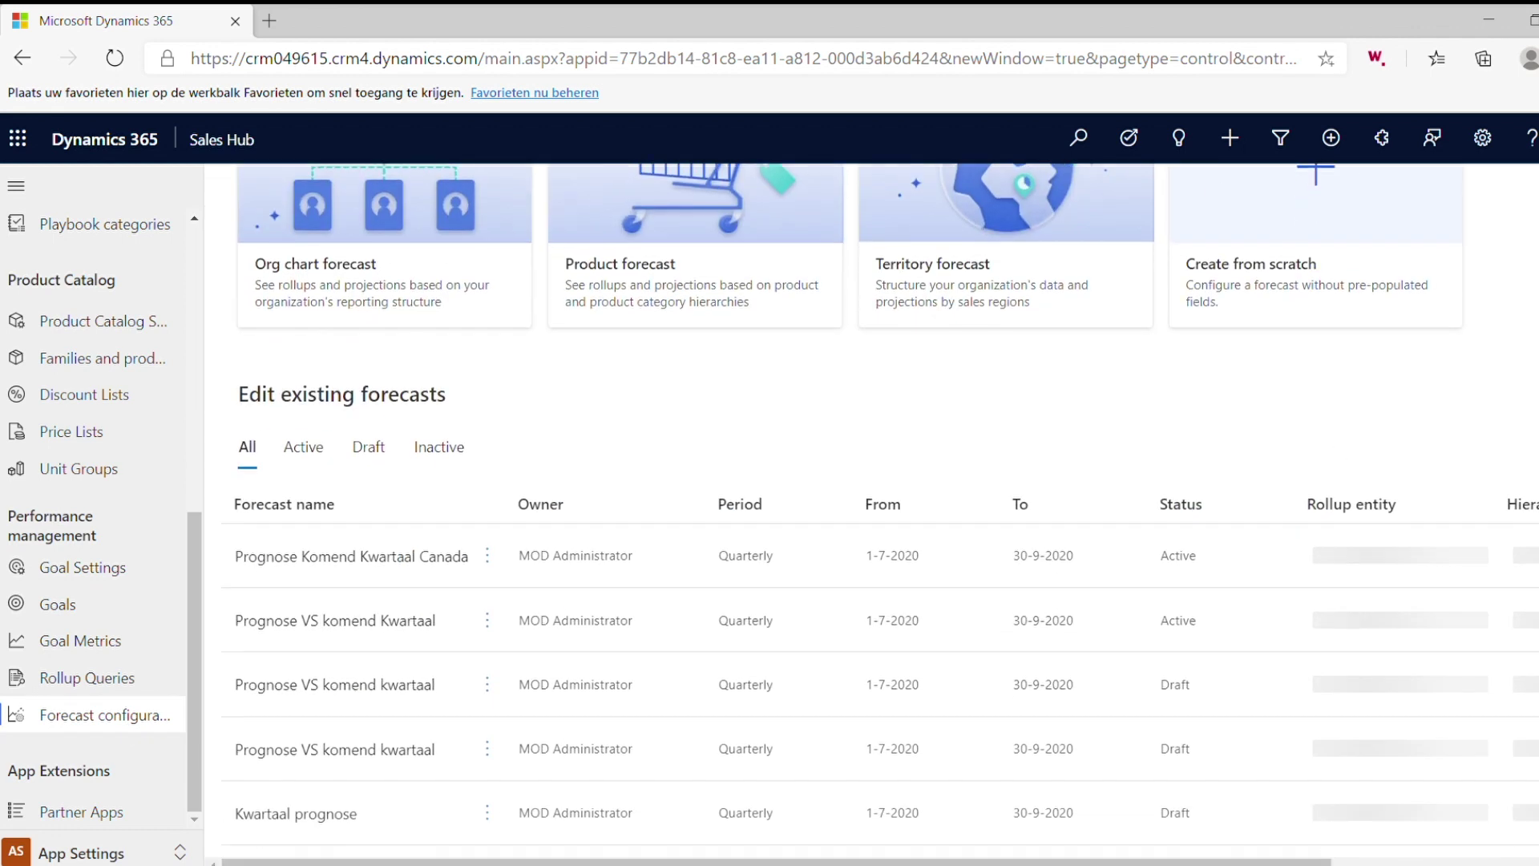
scroll(872, 513, "up", 2)
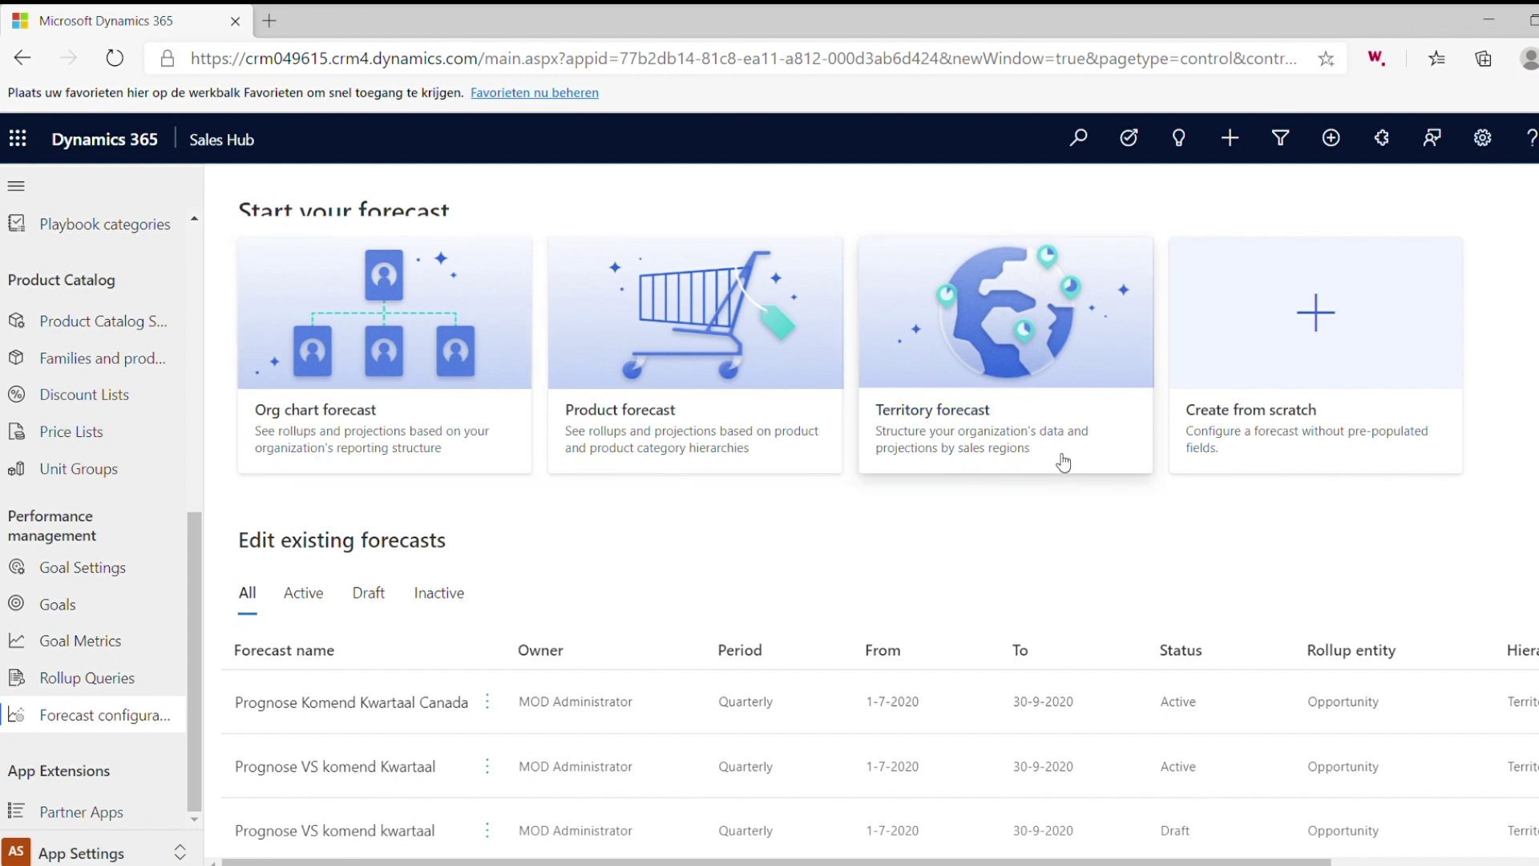
Start a new territory forecast with Asia-Pacific as the top of the hierarchy.
left_click(1052, 416)
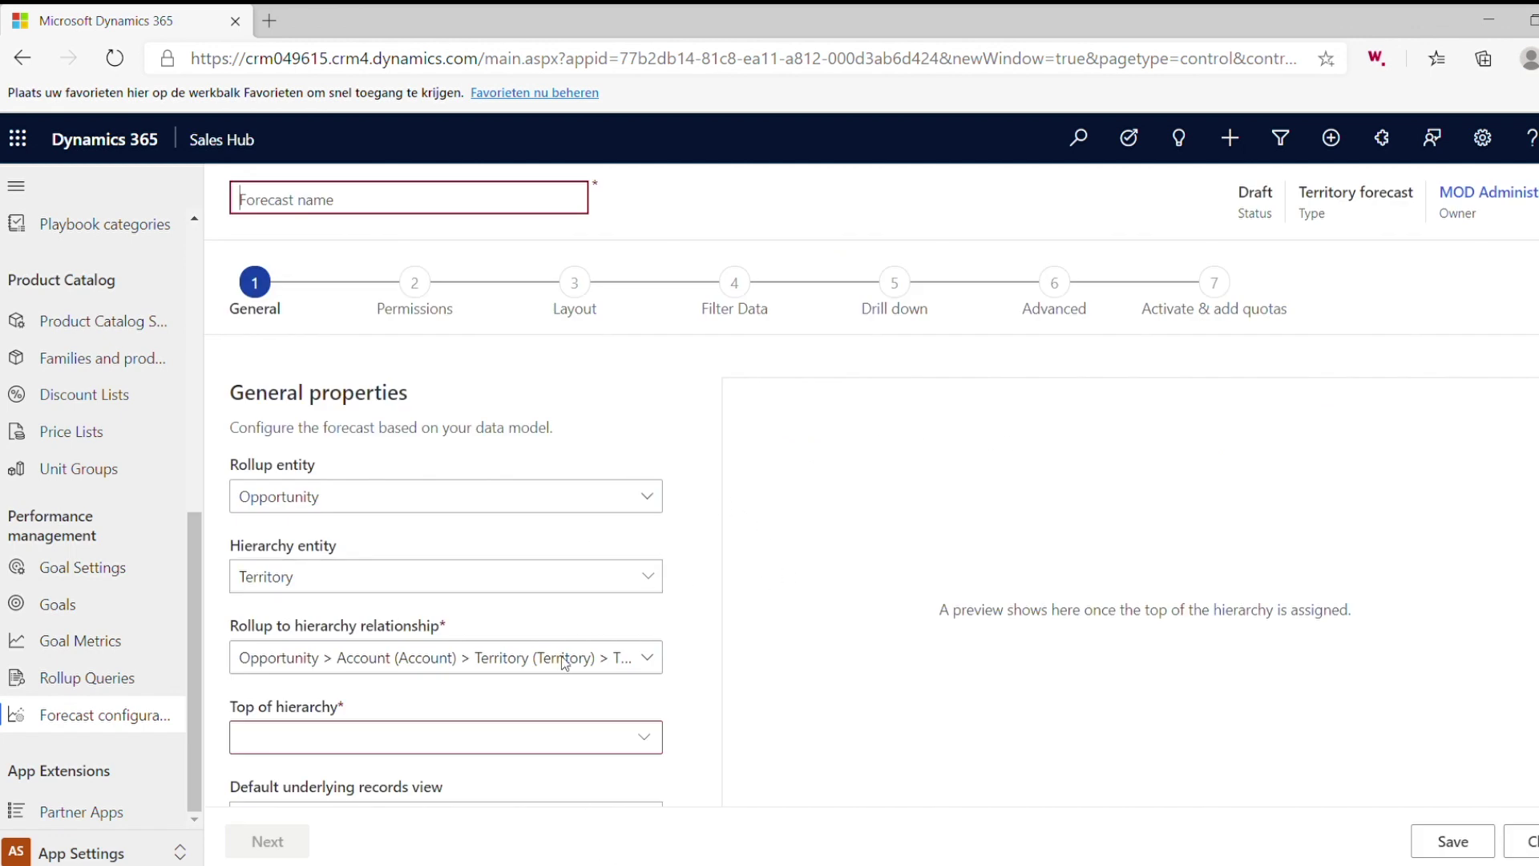
scroll(569, 621, "down", 1)
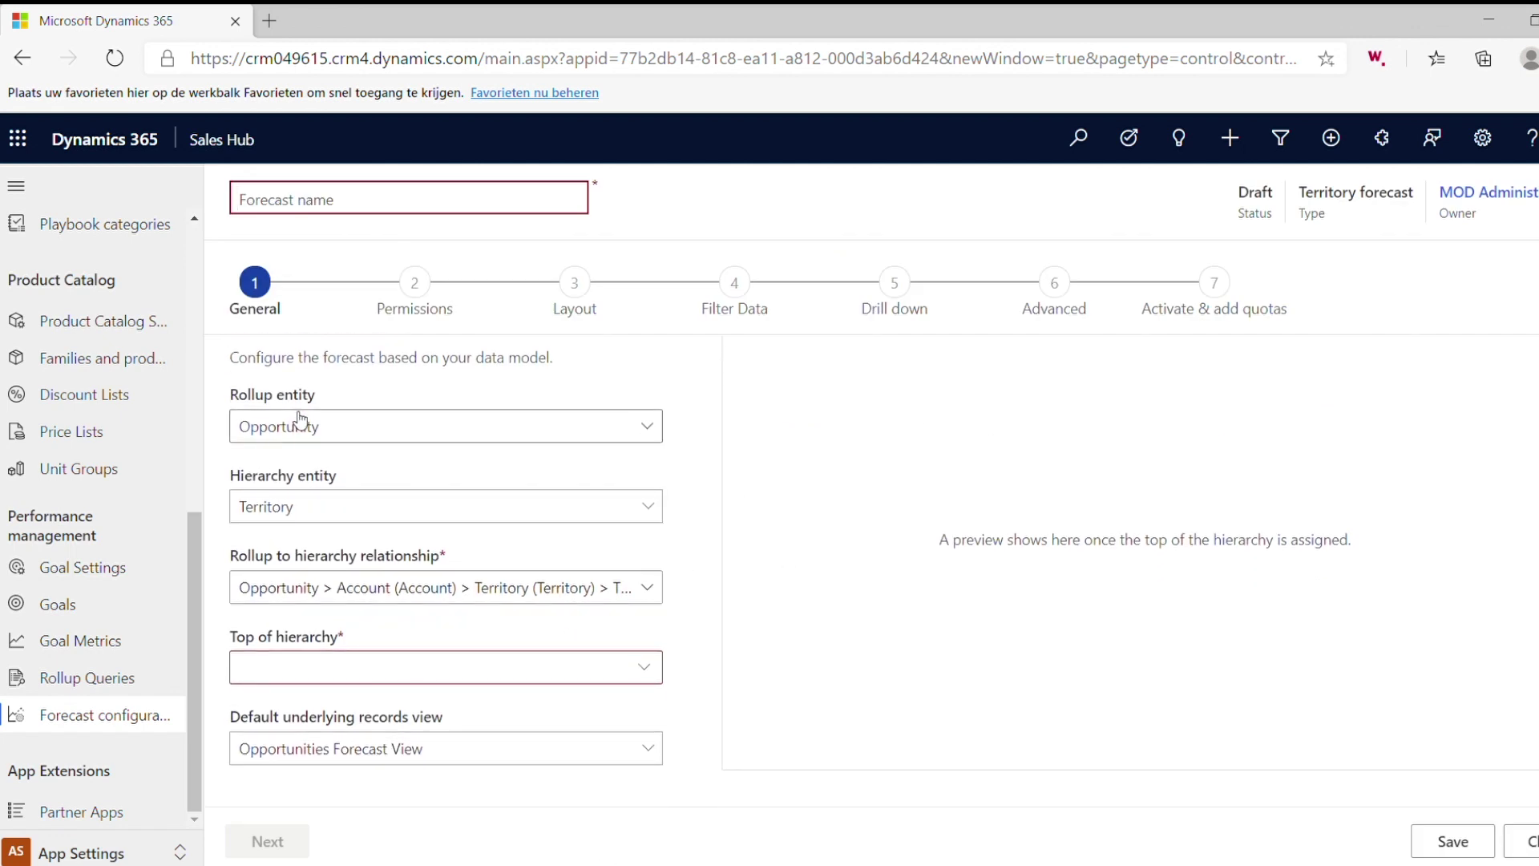
left_click(653, 670)
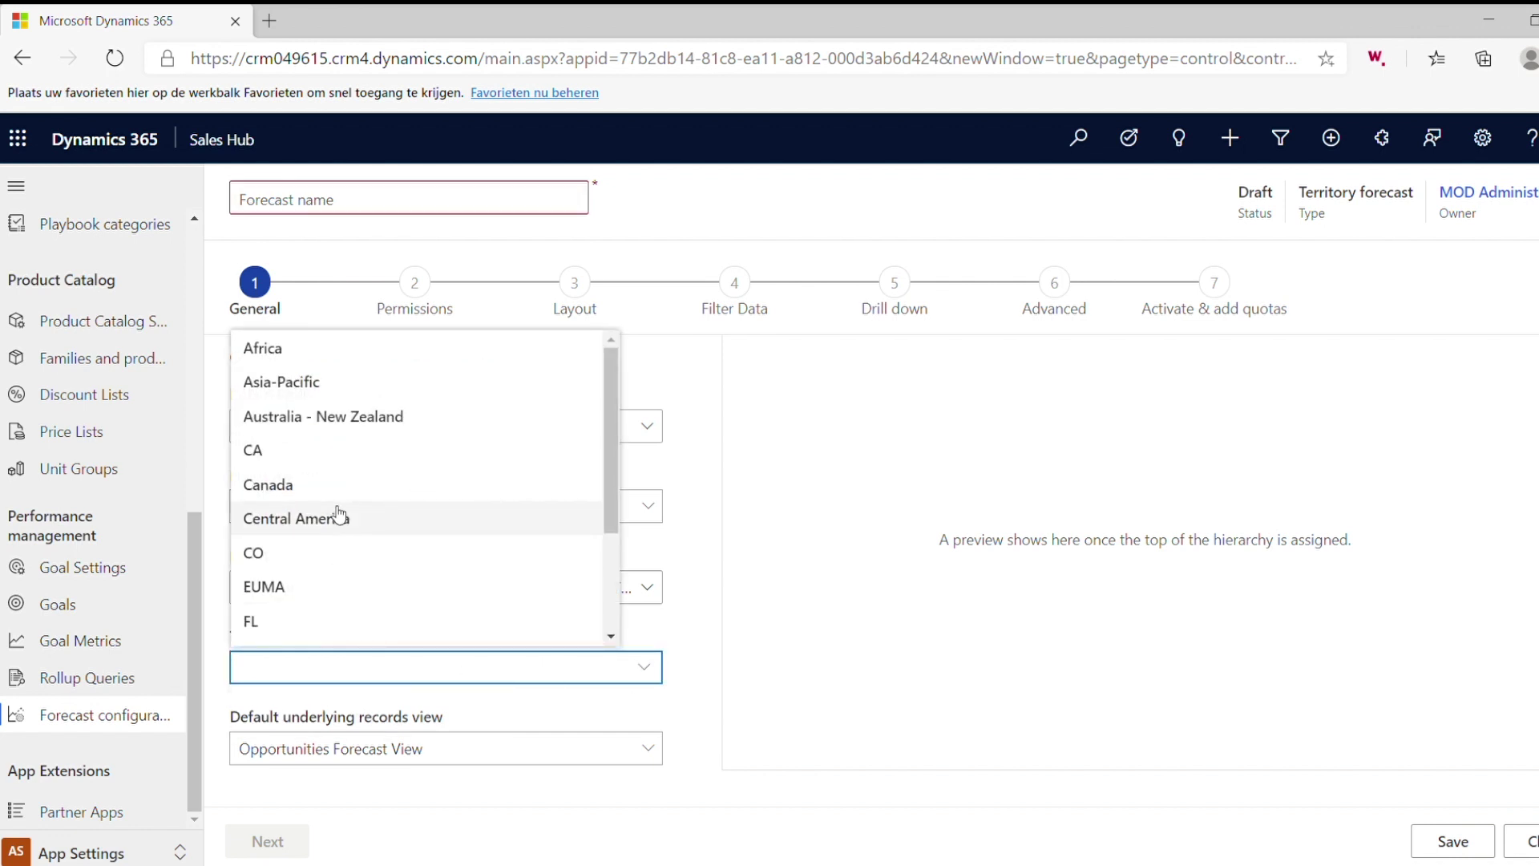
left_click(278, 381)
Name the forecast "Prognose komend kwartaal Asia Pacific" and continue to the permissions stage.
left_click(381, 206)
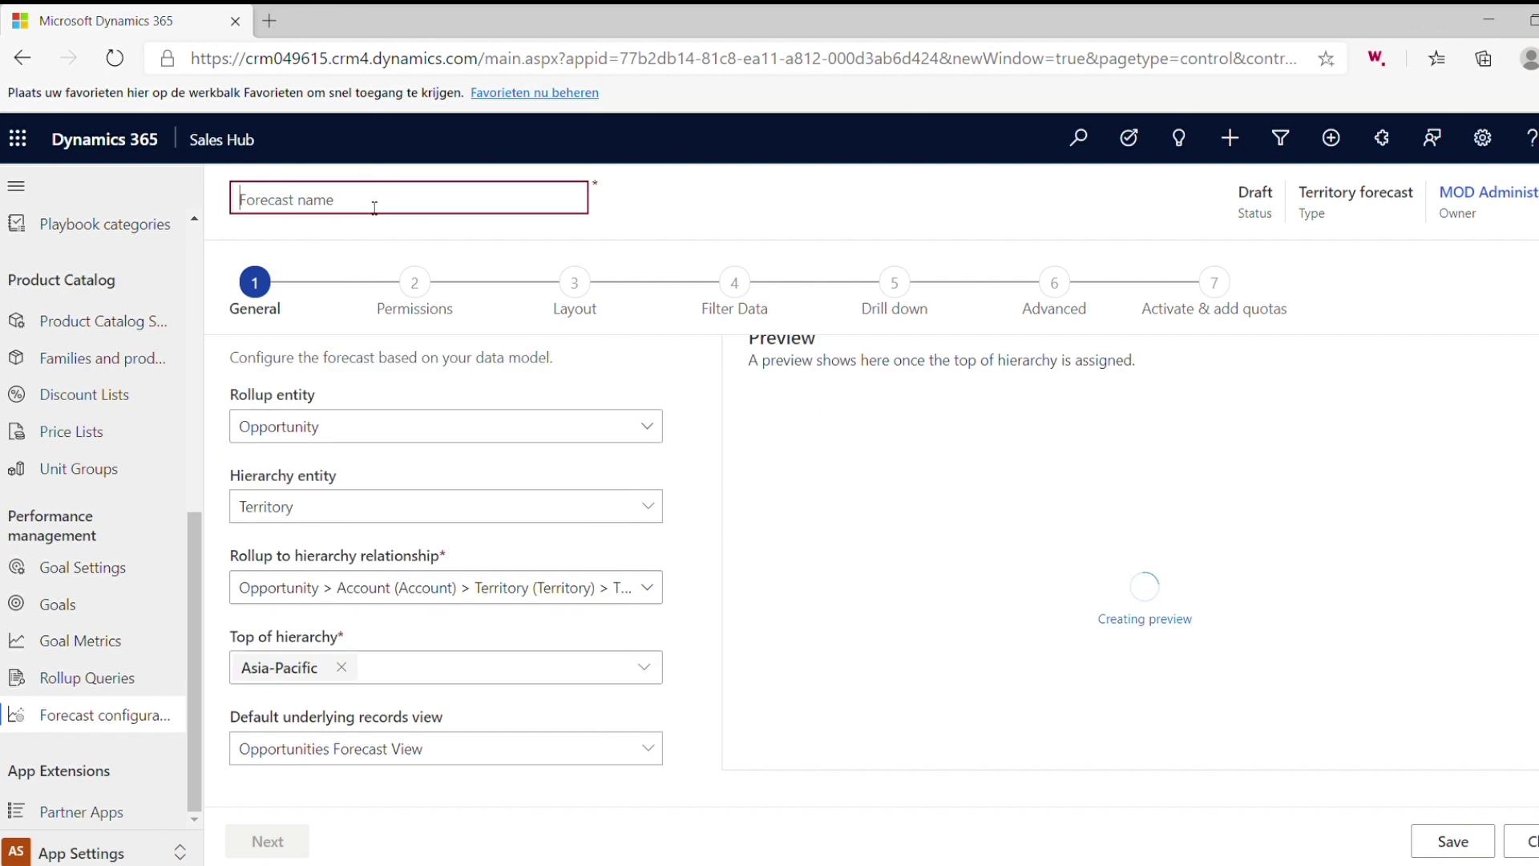
type("Pro")
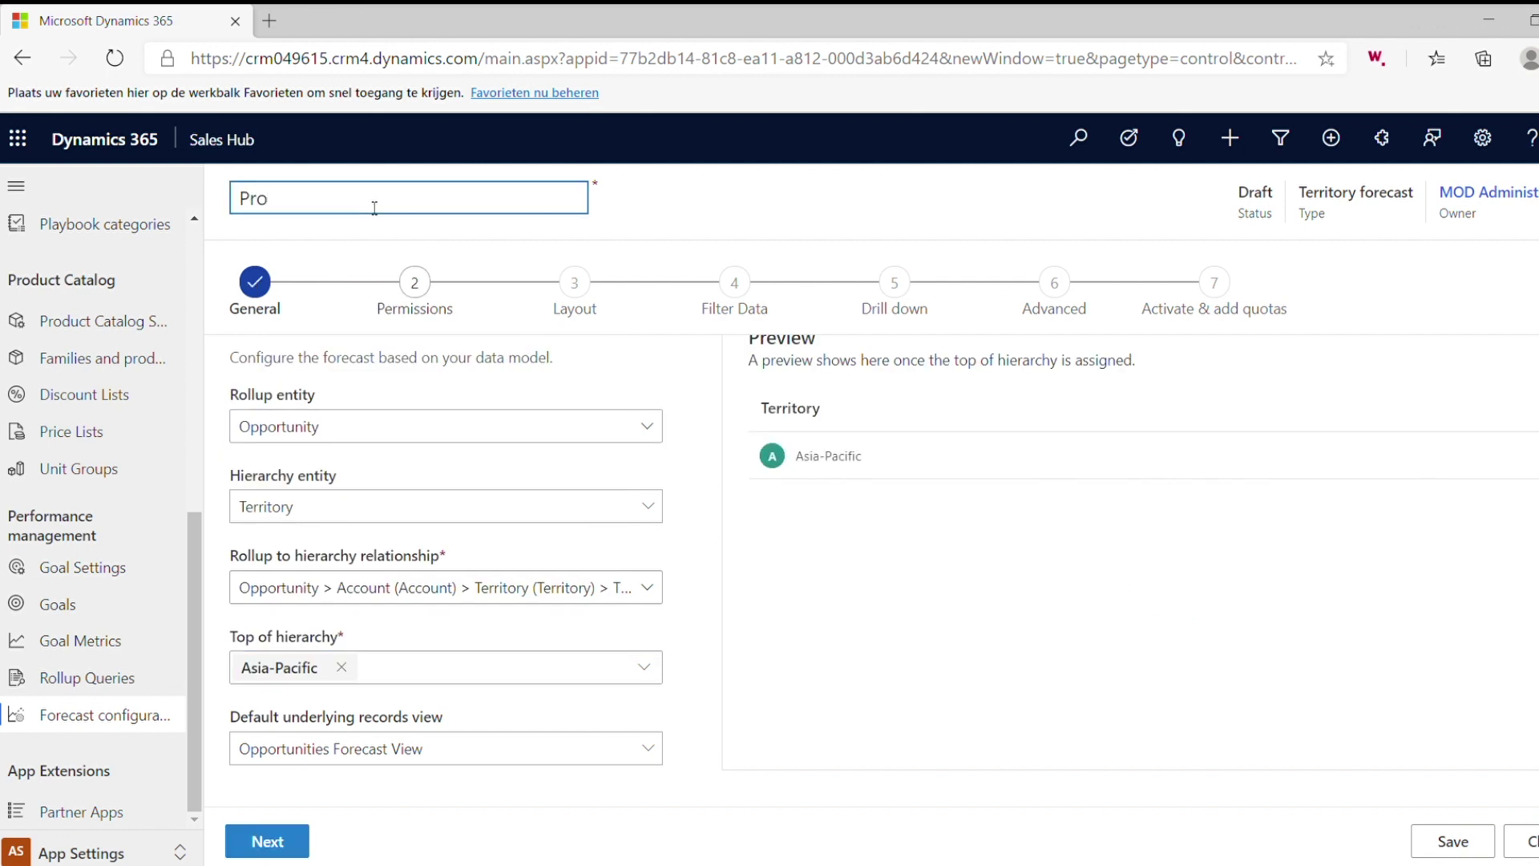
type("gnose komend kwartaal Asia ")
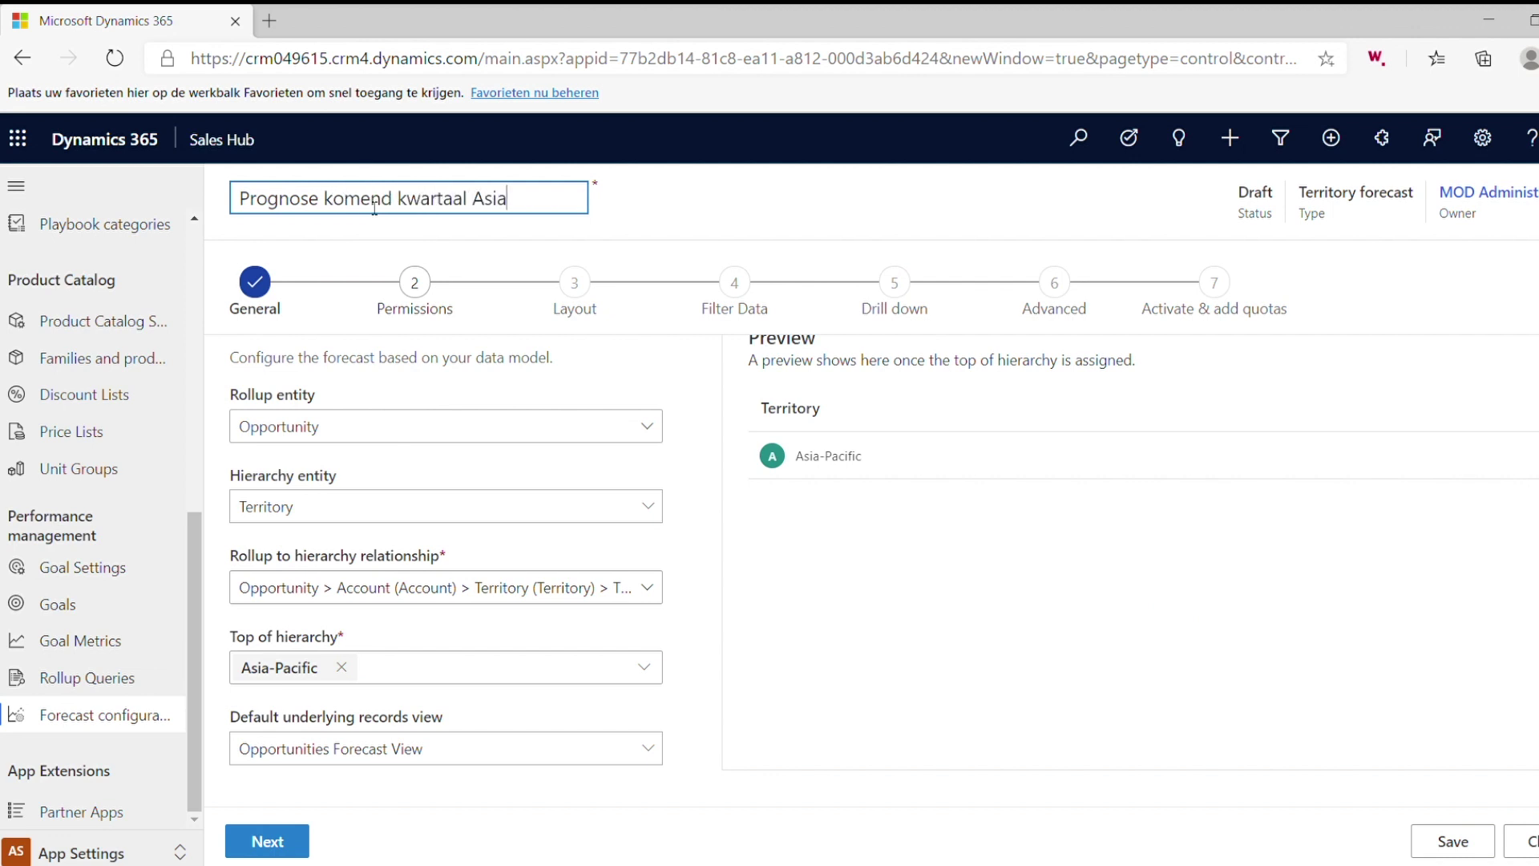
type("Pacific")
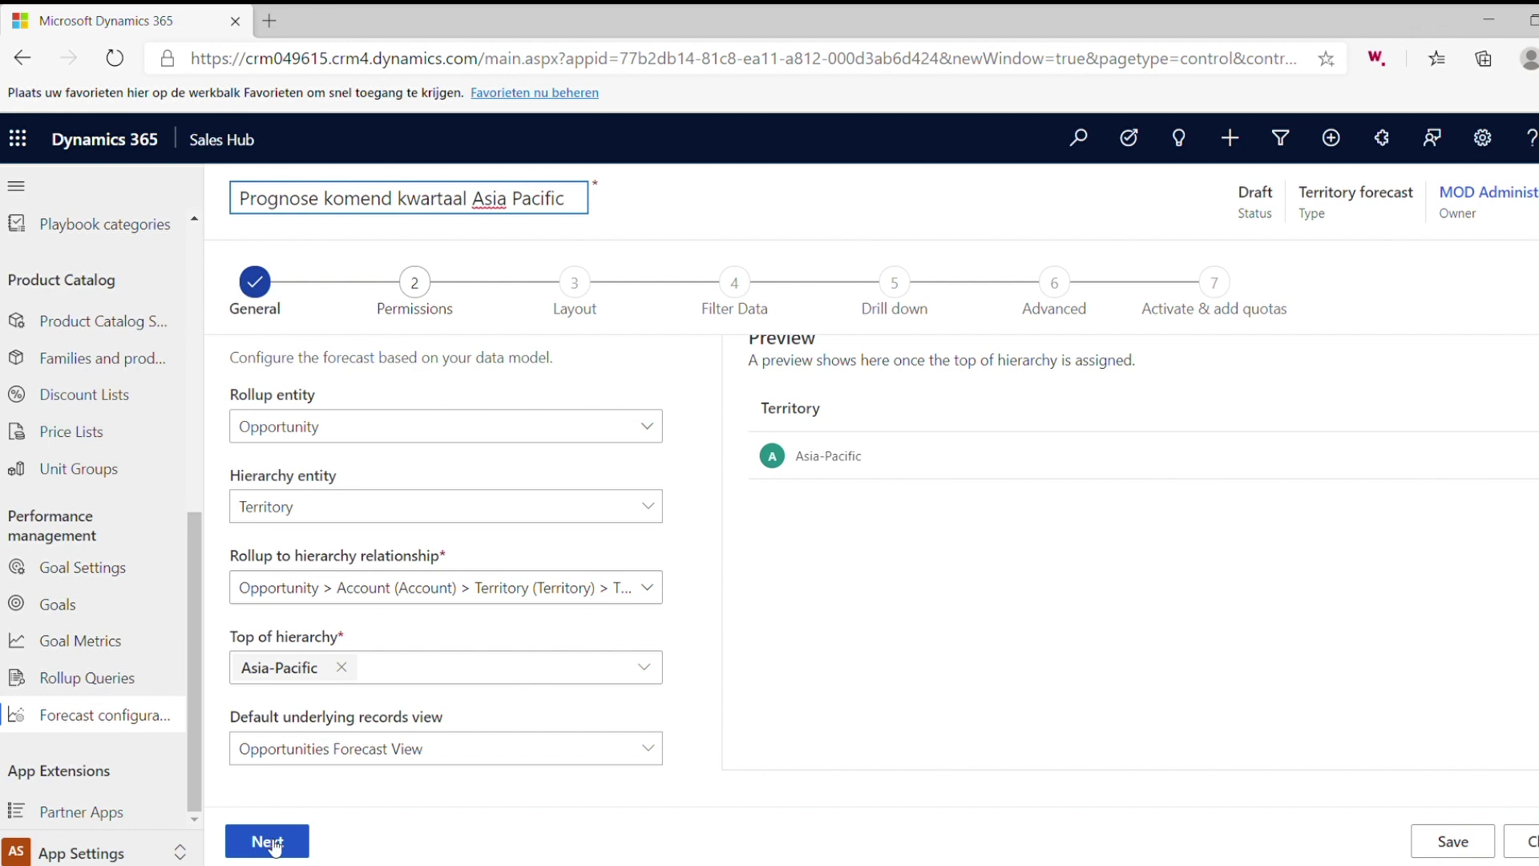
left_click(269, 841)
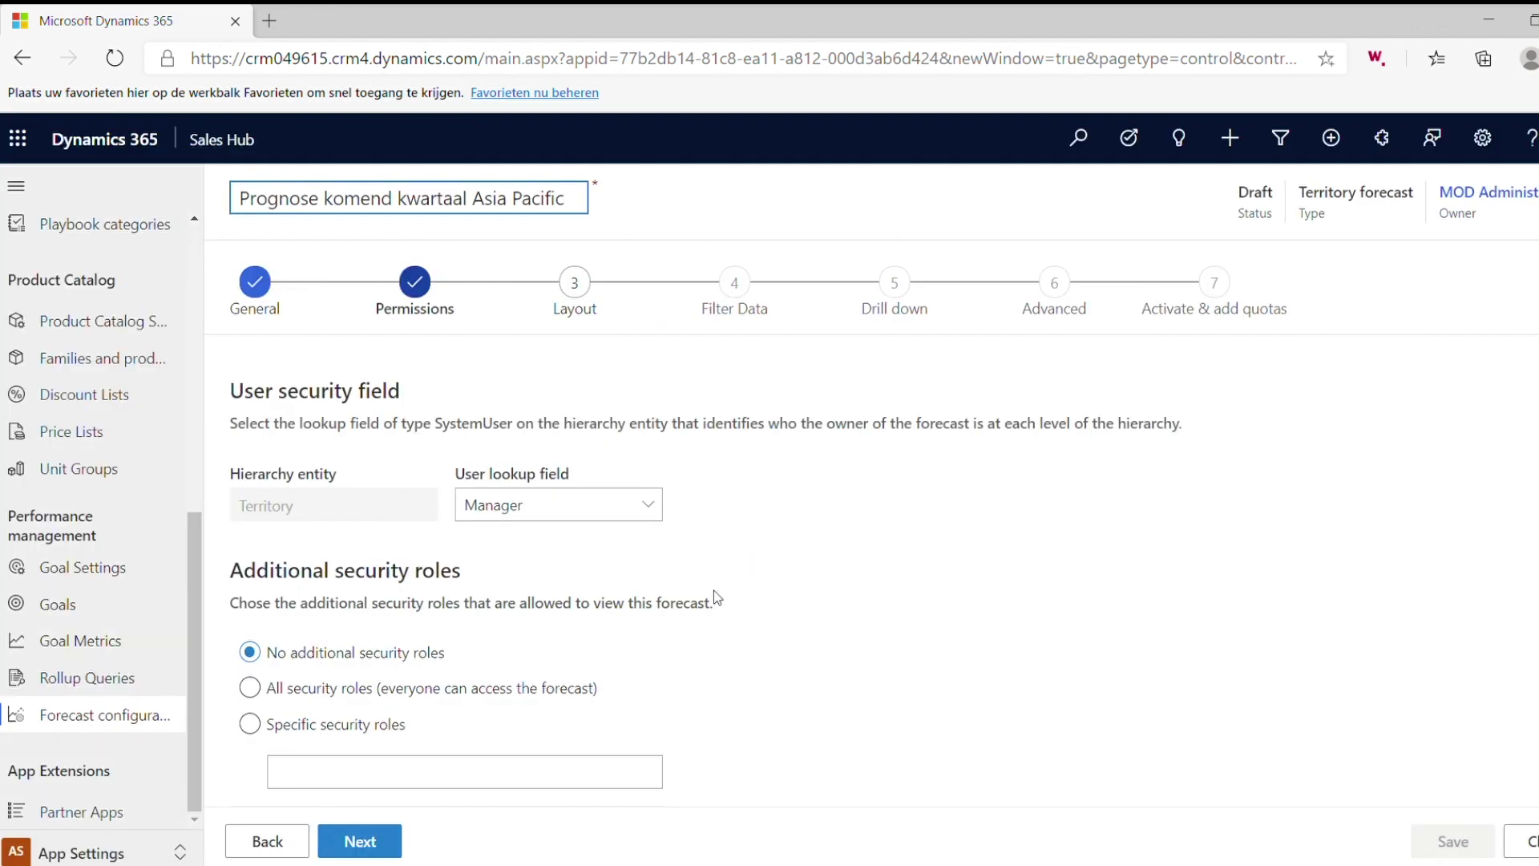
Limit additional viewing access to specific security roles, add Sales Manager and Salesperson, and continue to the layout stage.
scroll(705, 626, "down", 1)
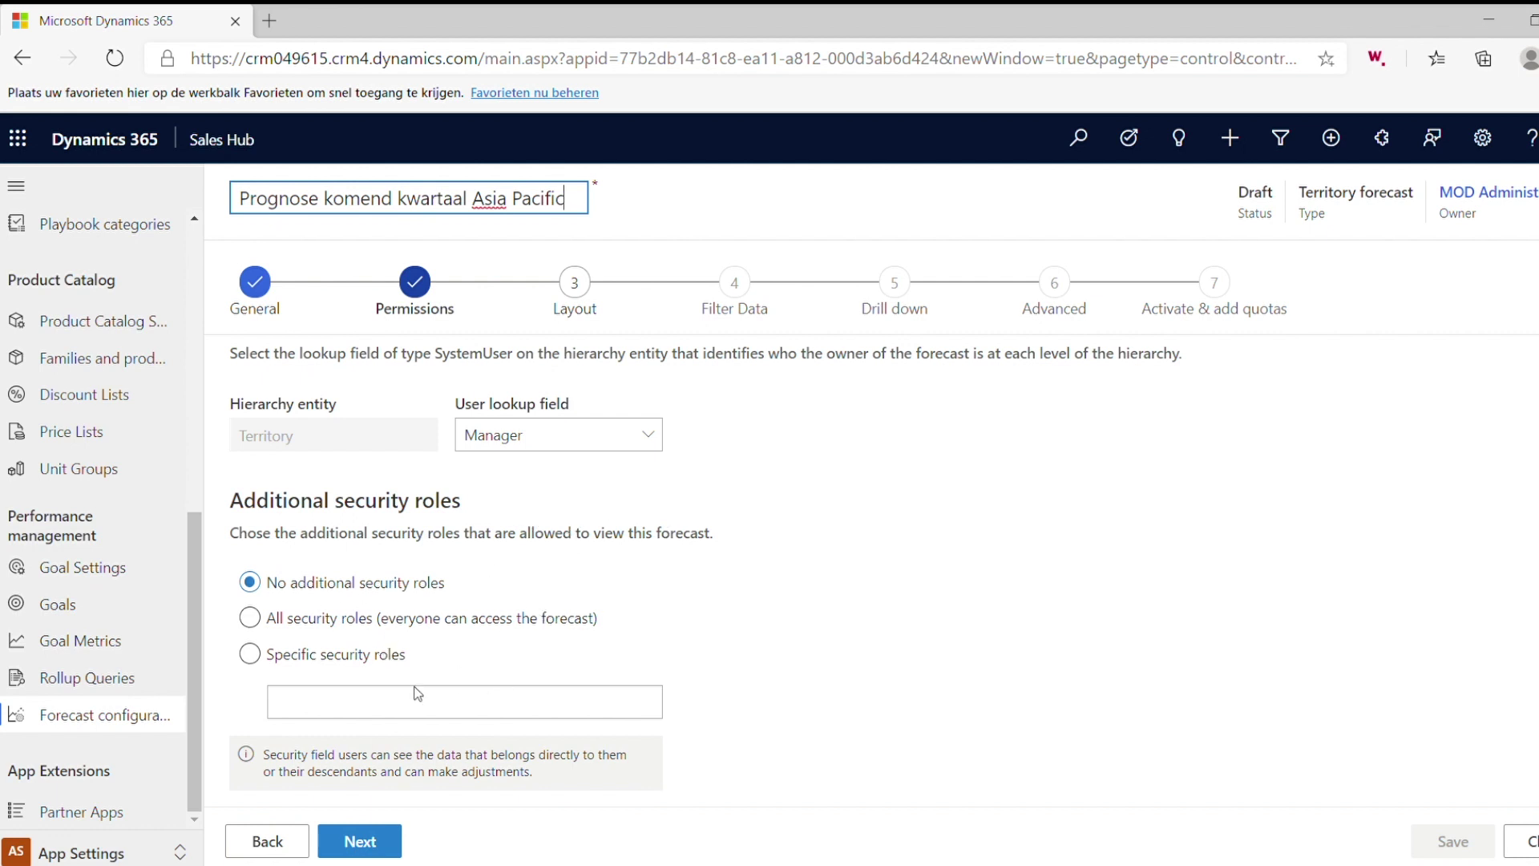
left_click(646, 433)
left_click(925, 488)
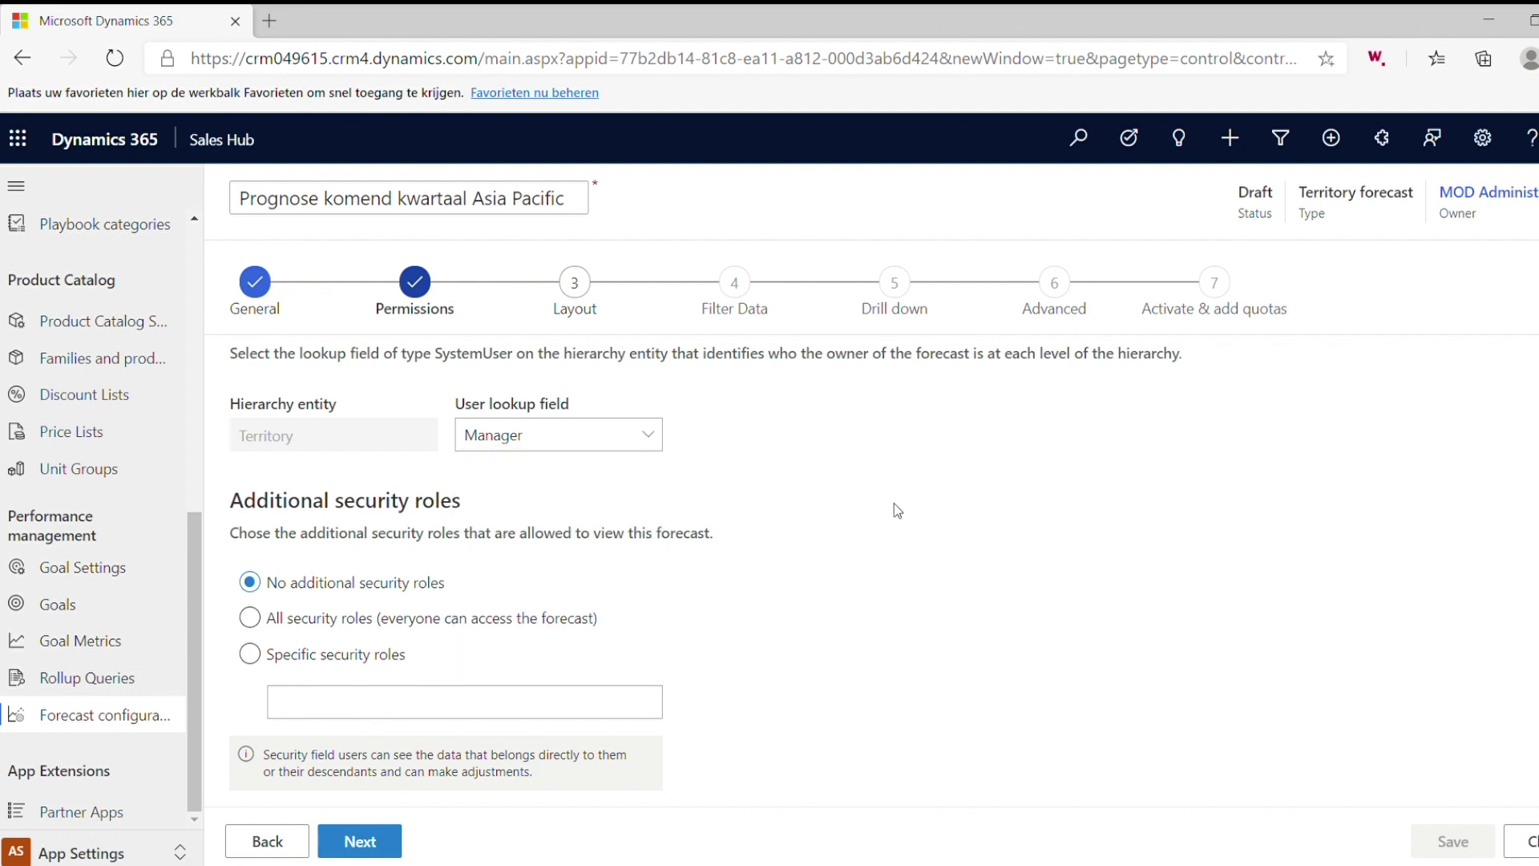
left_click(249, 659)
left_click(362, 705)
type("Sale")
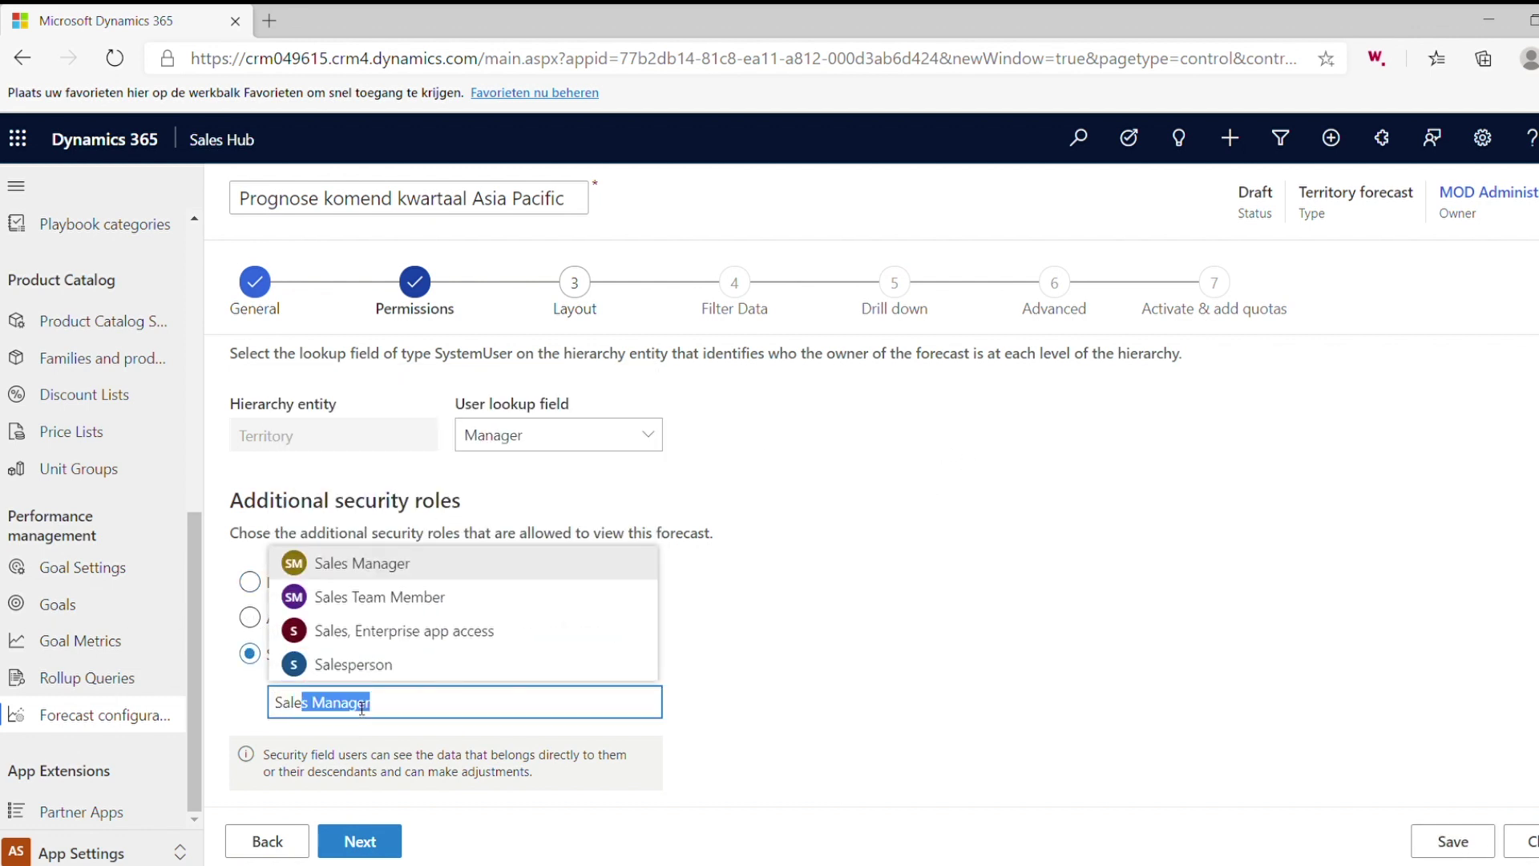
type("s")
key("Return")
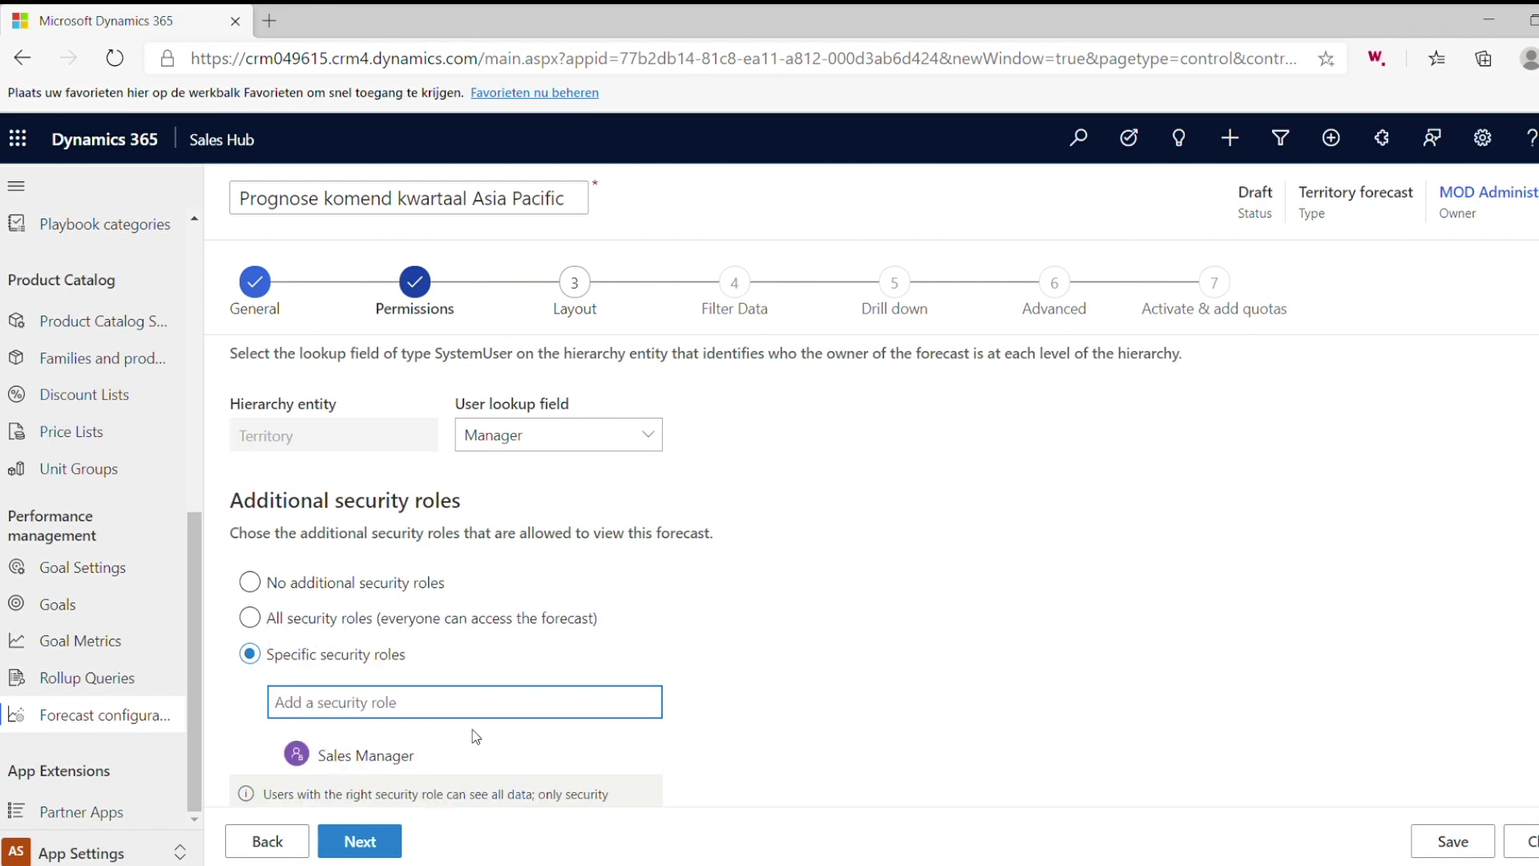
type("Sales Team Member")
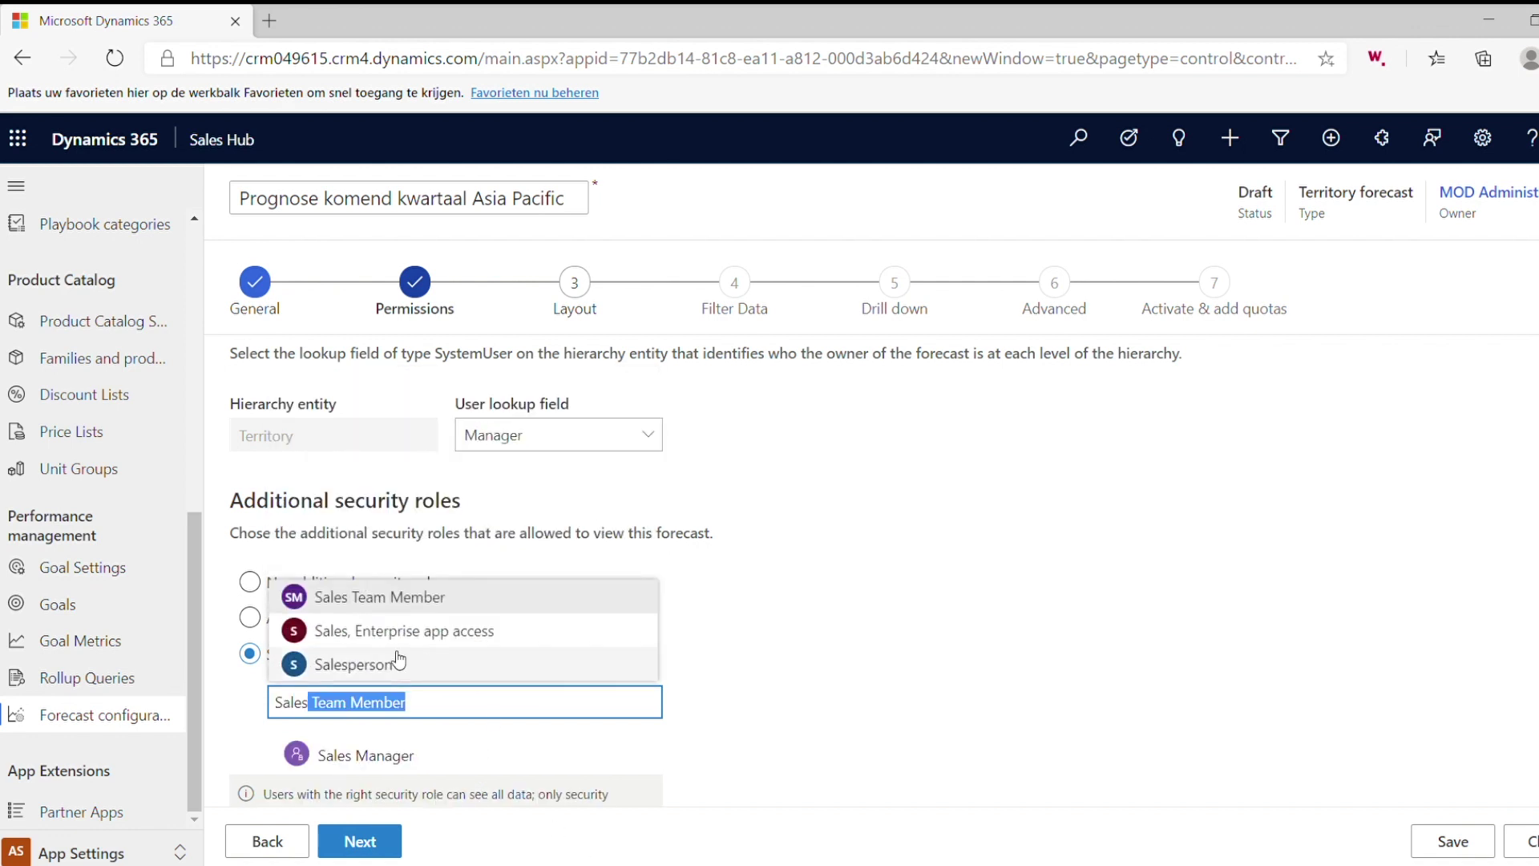
left_click(422, 662)
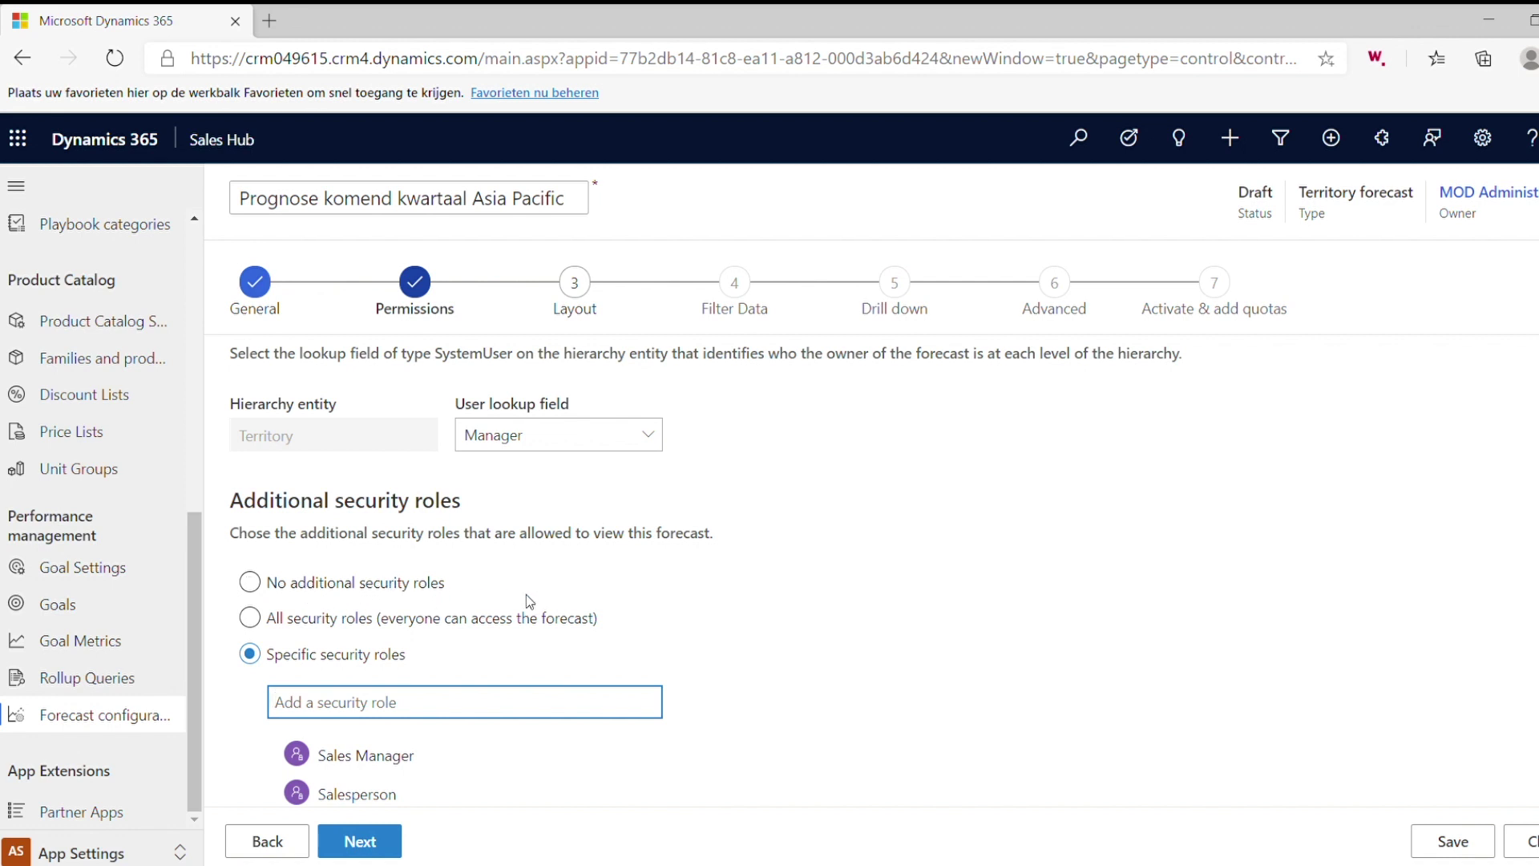
scroll(561, 722, "down", 3)
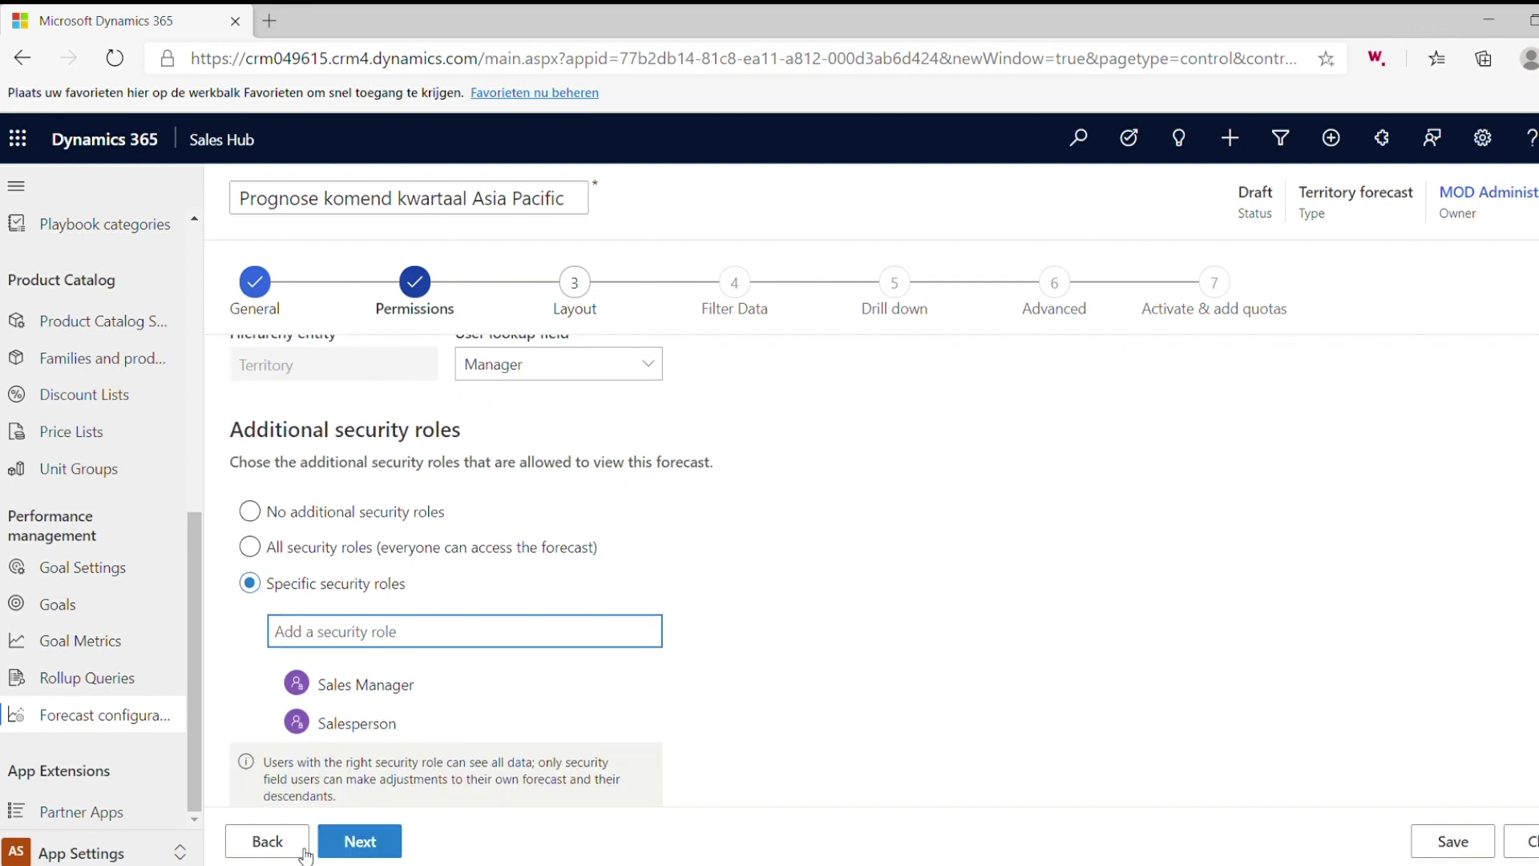
left_click(357, 840)
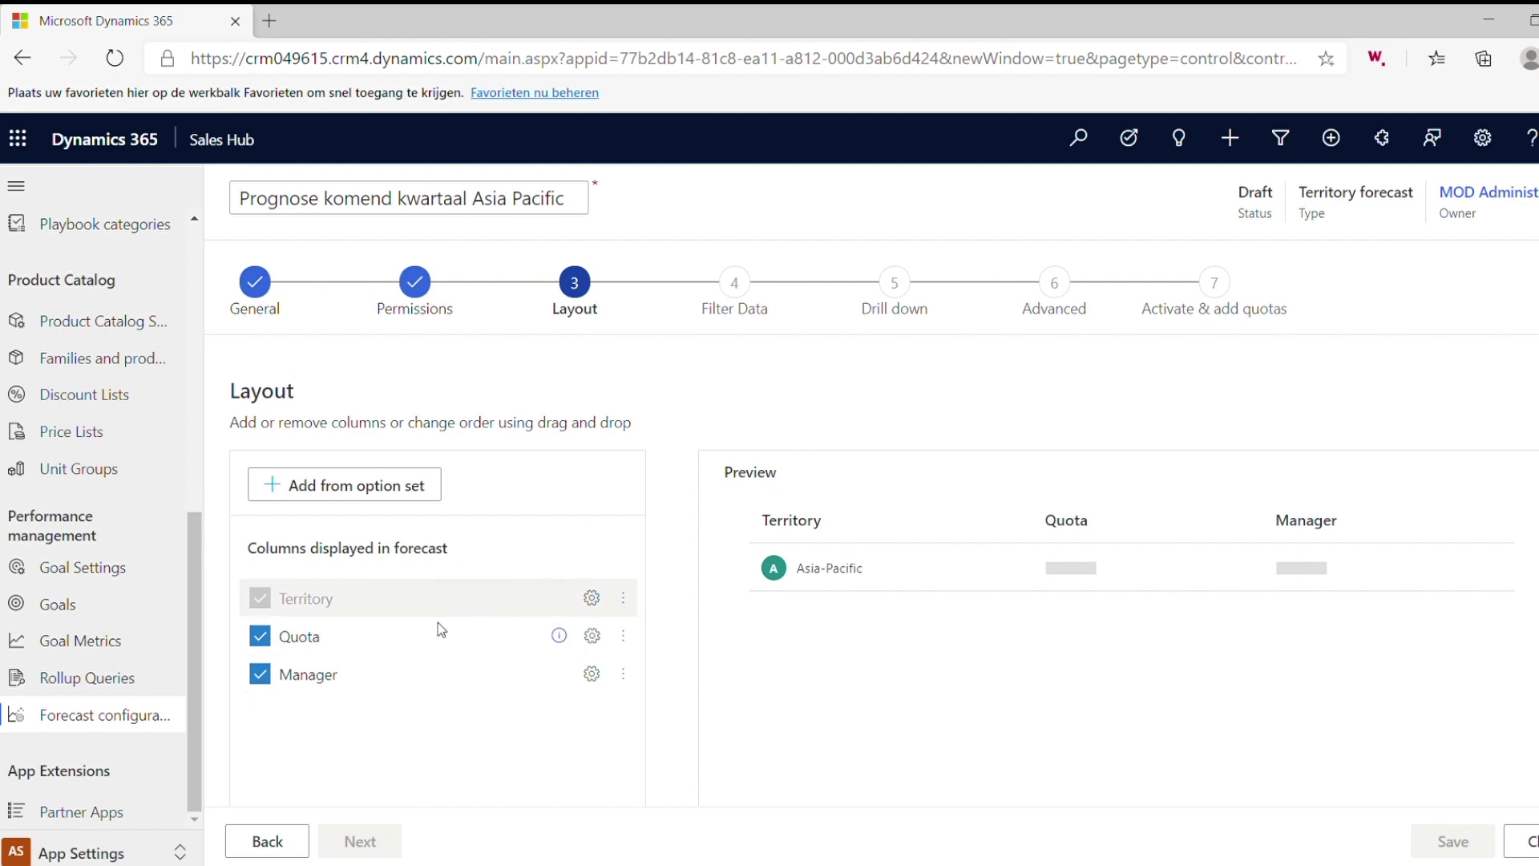
Add the forecast columns from the Opportunity entity's Forecast category option set and auto-configure them.
left_click(344, 494)
scroll(553, 585, "down", 3)
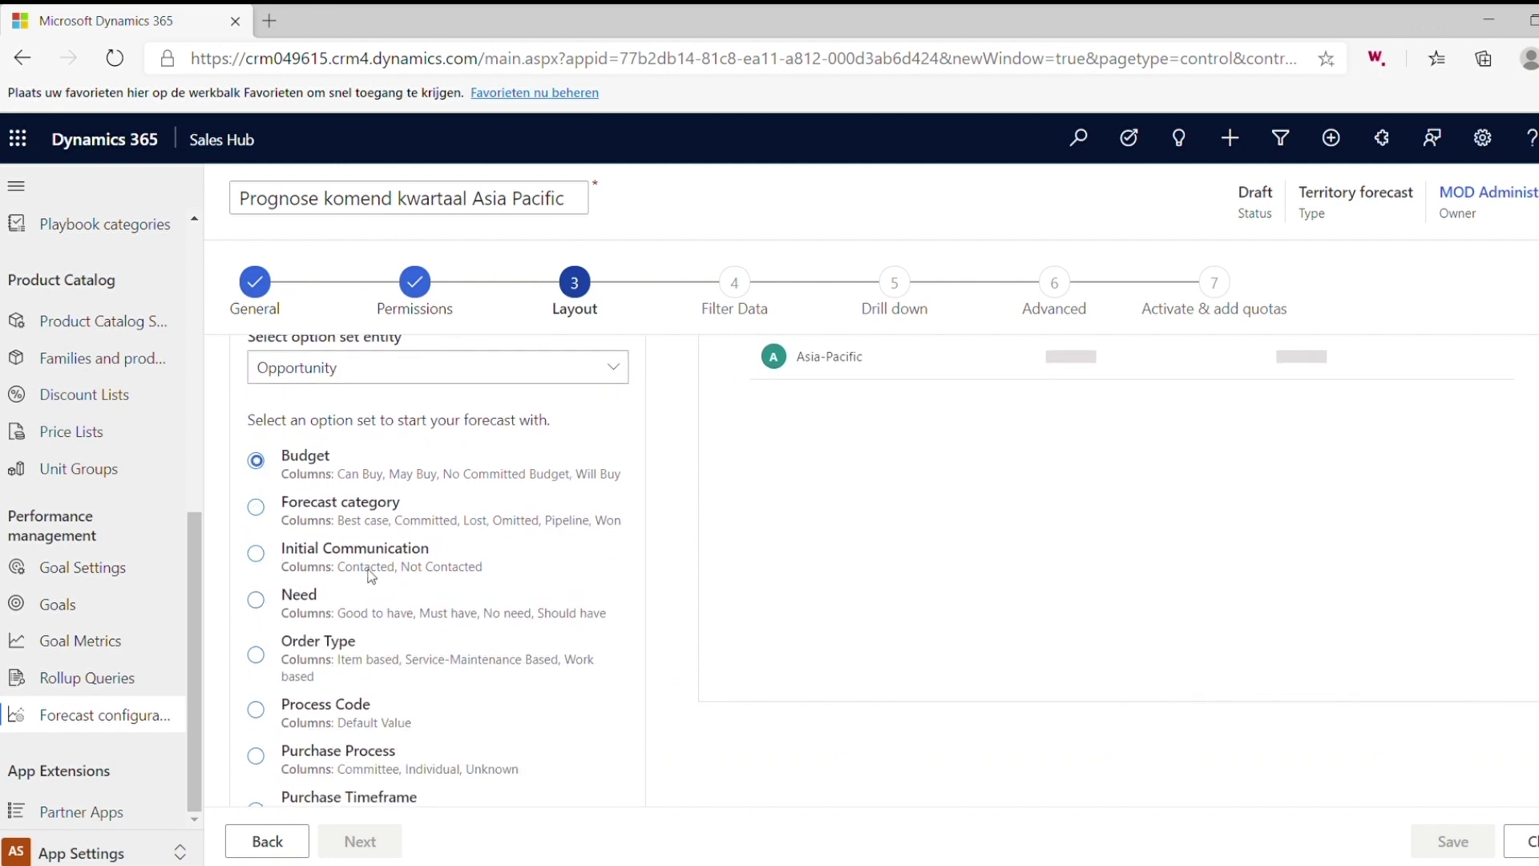
scroll(481, 517, "up", 3)
scroll(433, 497, "up", 1)
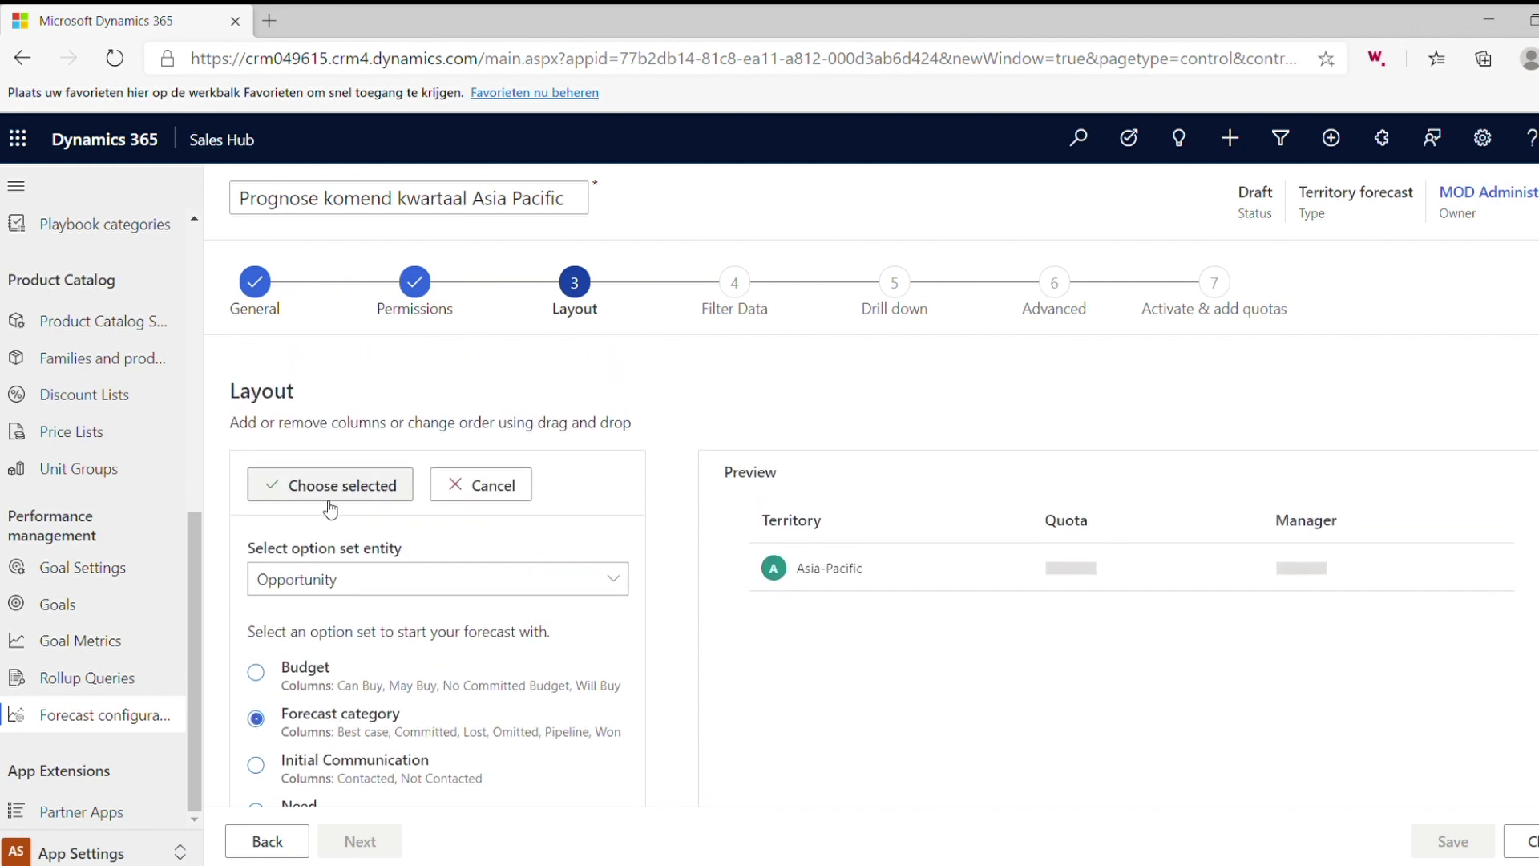
left_click(316, 491)
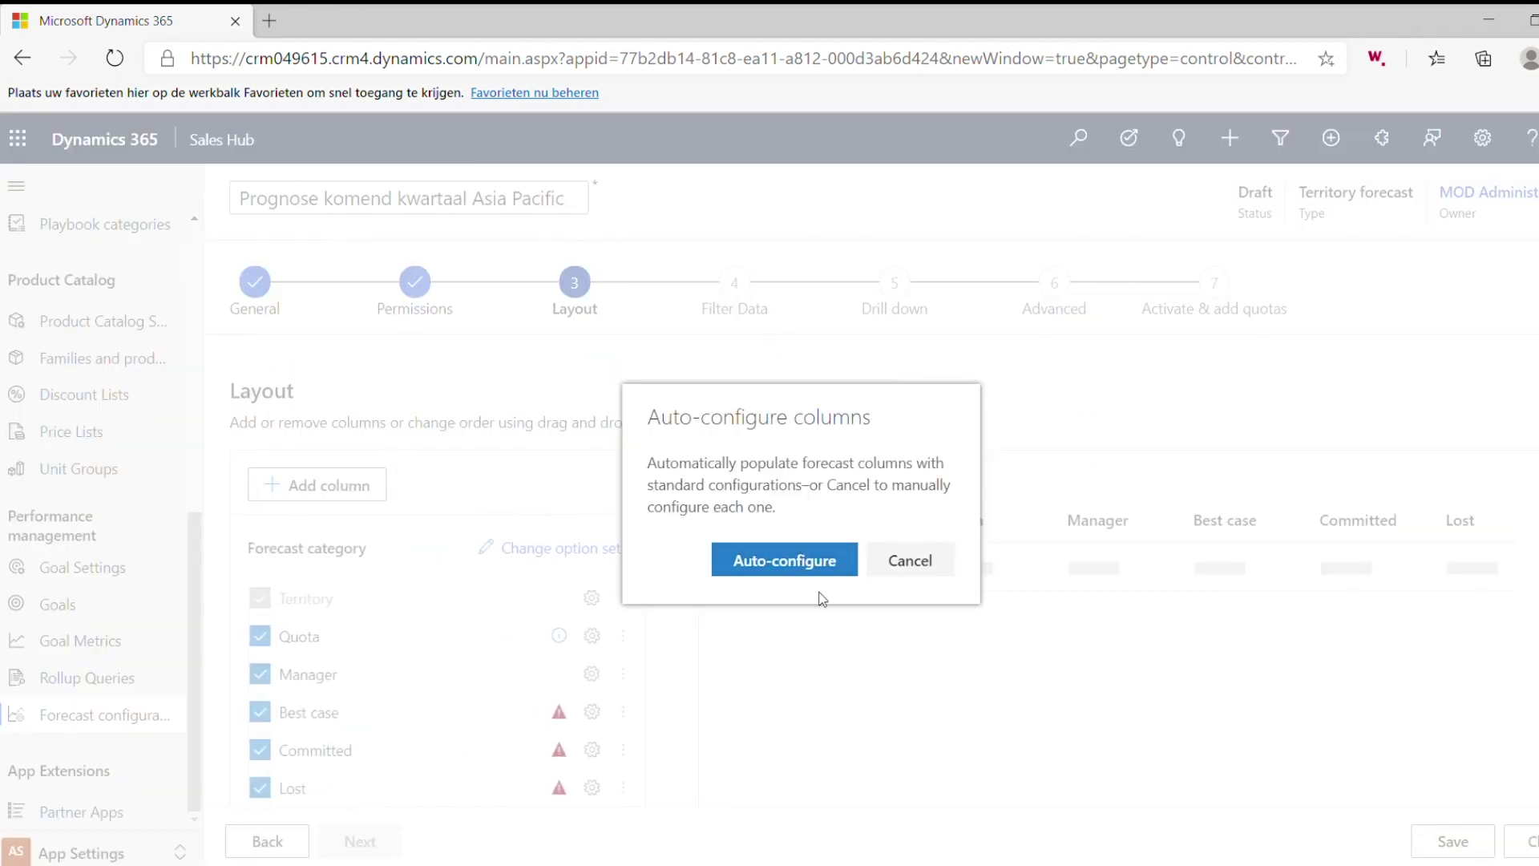
left_click(809, 563)
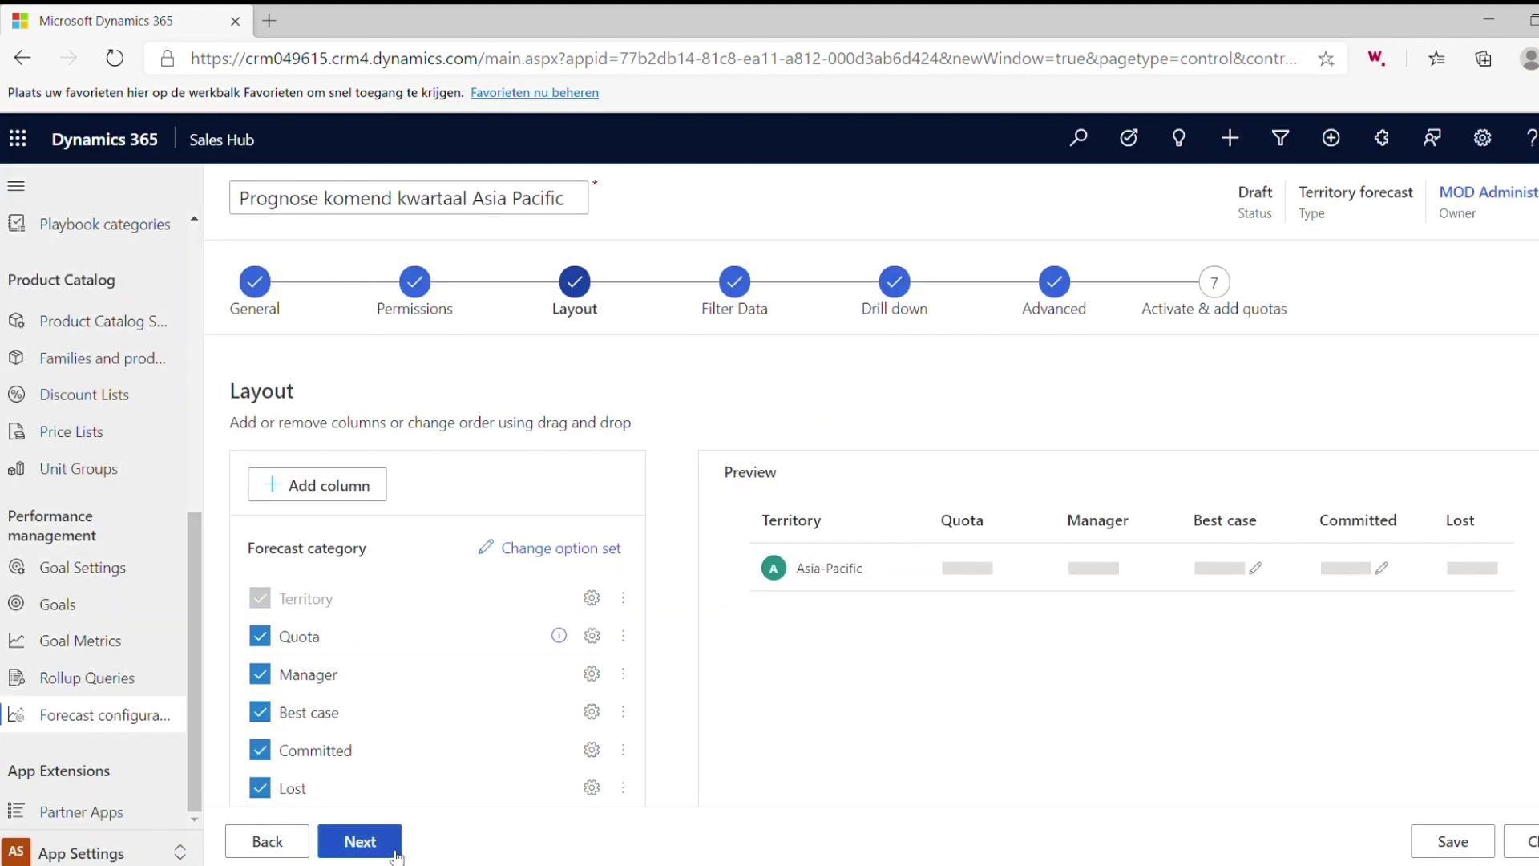
Continue to the data filter stage and add a filter row for Budget Amount is greater than 150000.
left_click(358, 848)
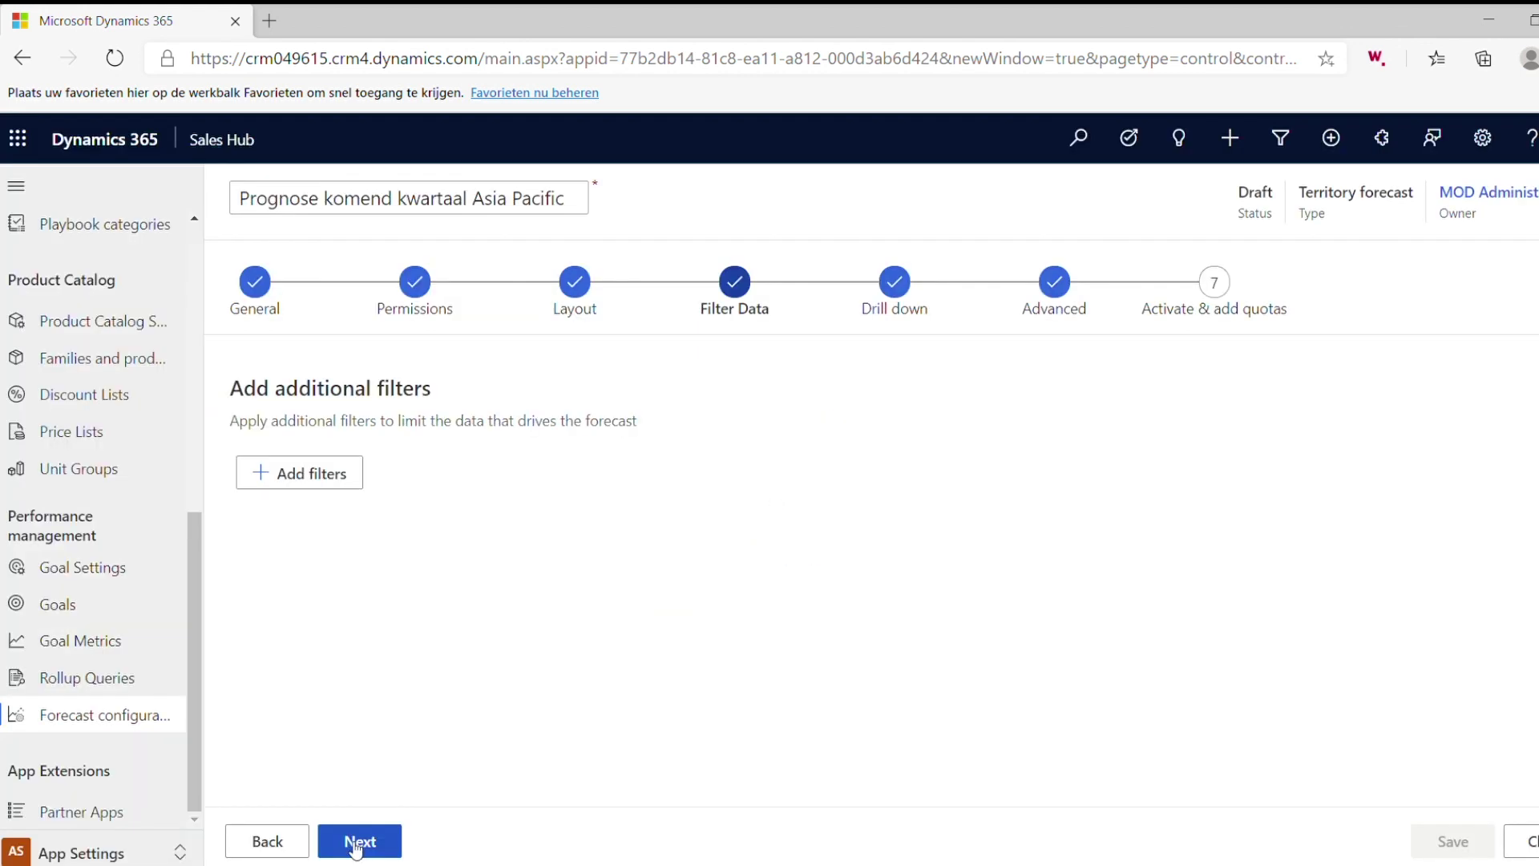
left_click(266, 472)
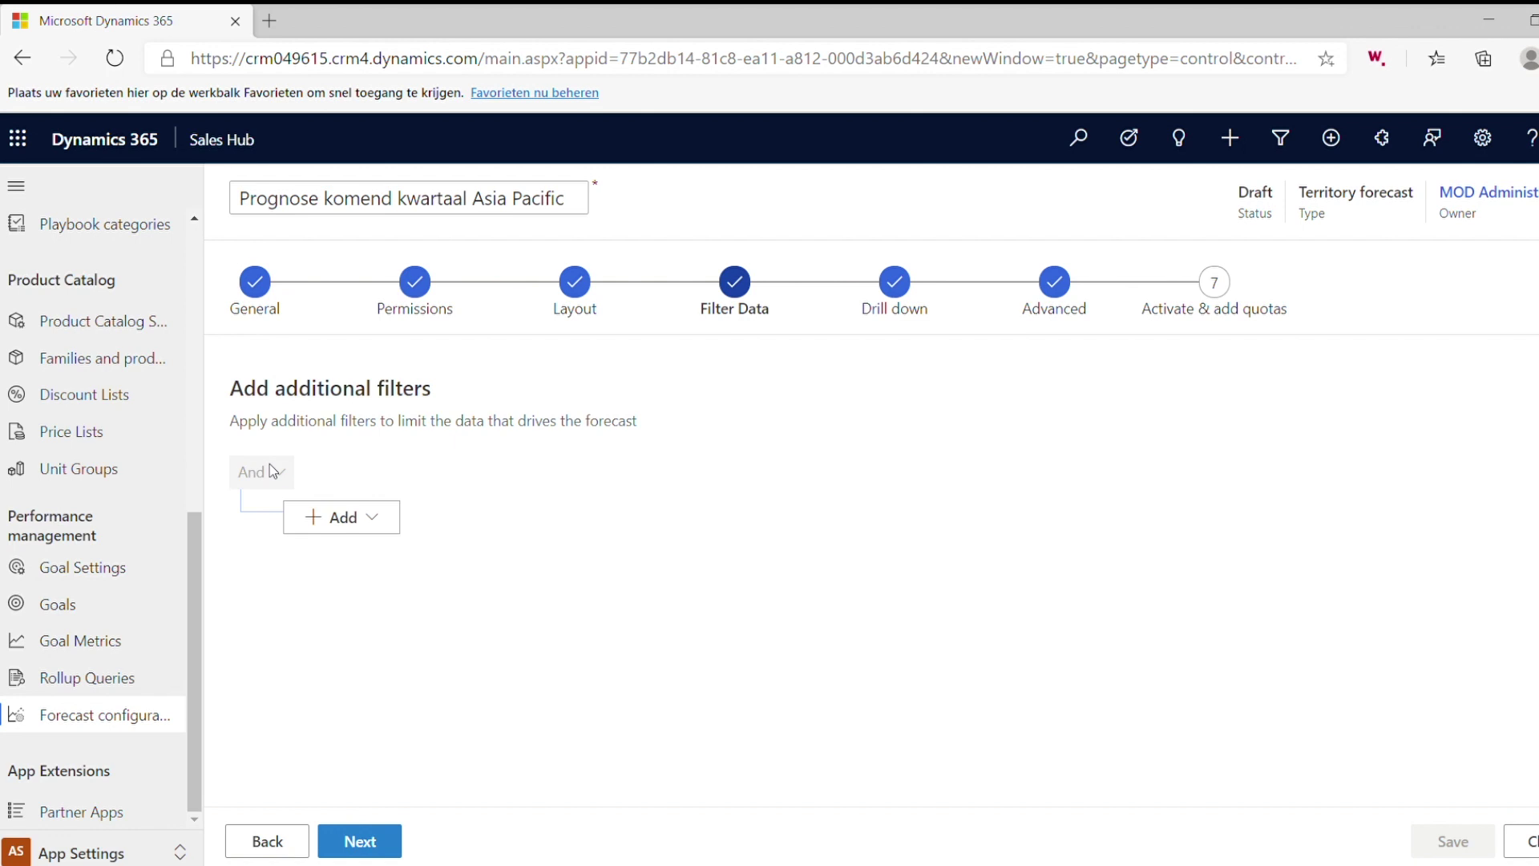
left_click(353, 527)
left_click(384, 560)
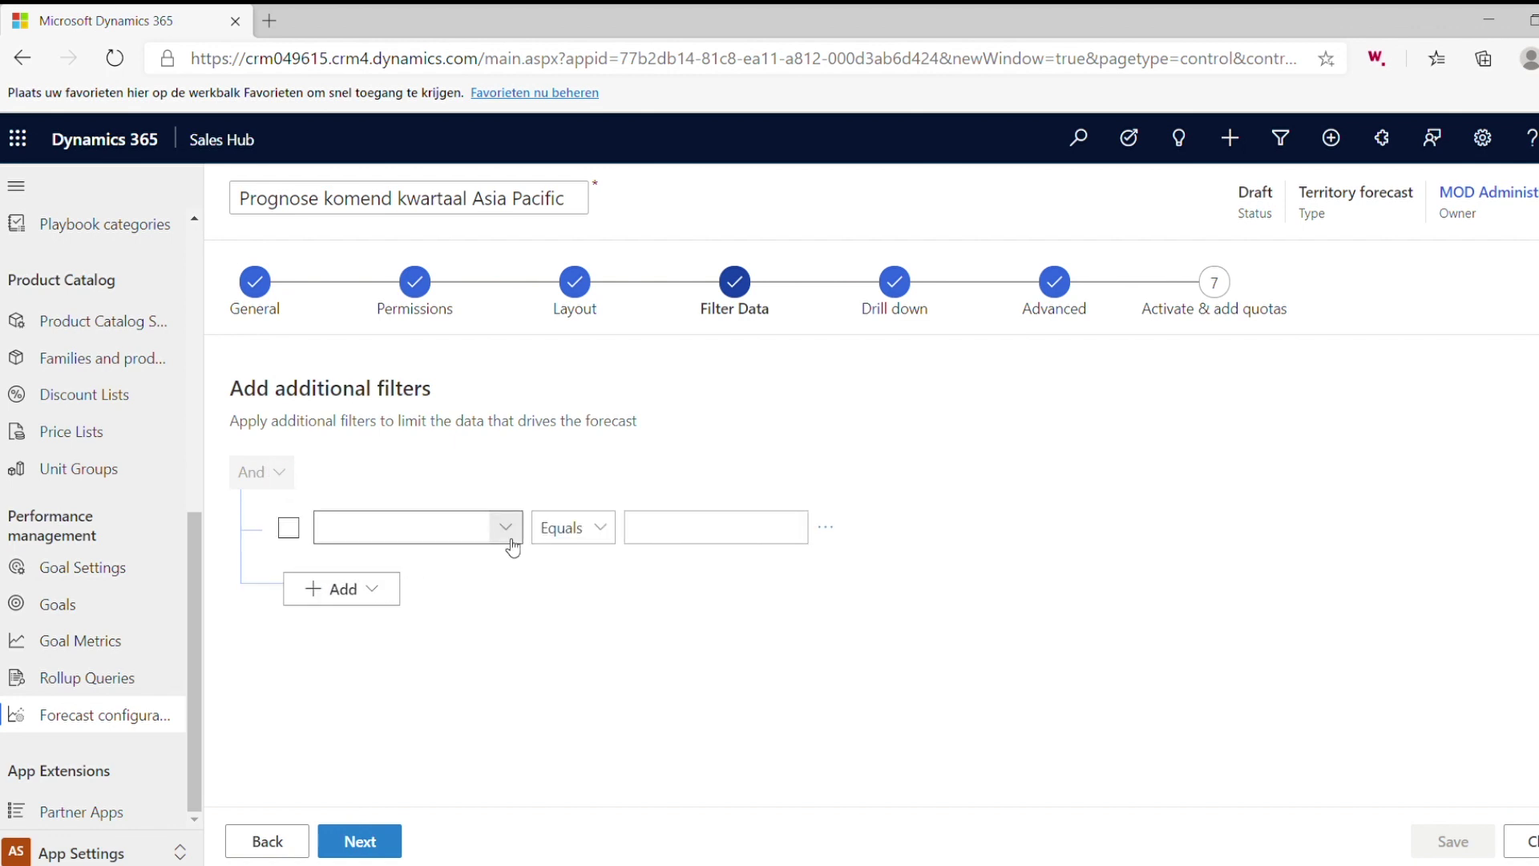
left_click(507, 541)
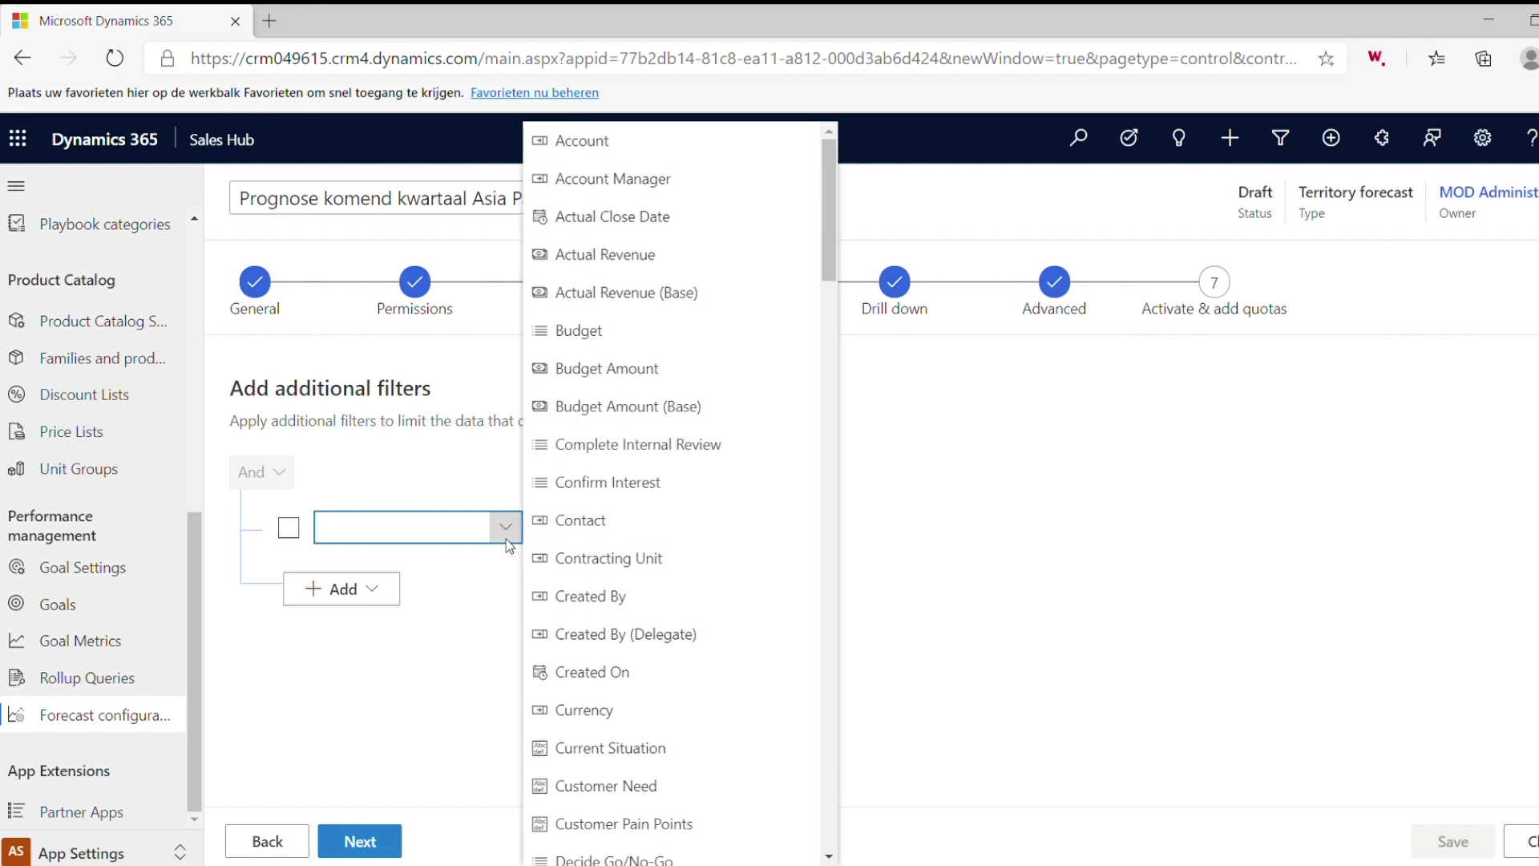
left_click(587, 373)
left_click(590, 530)
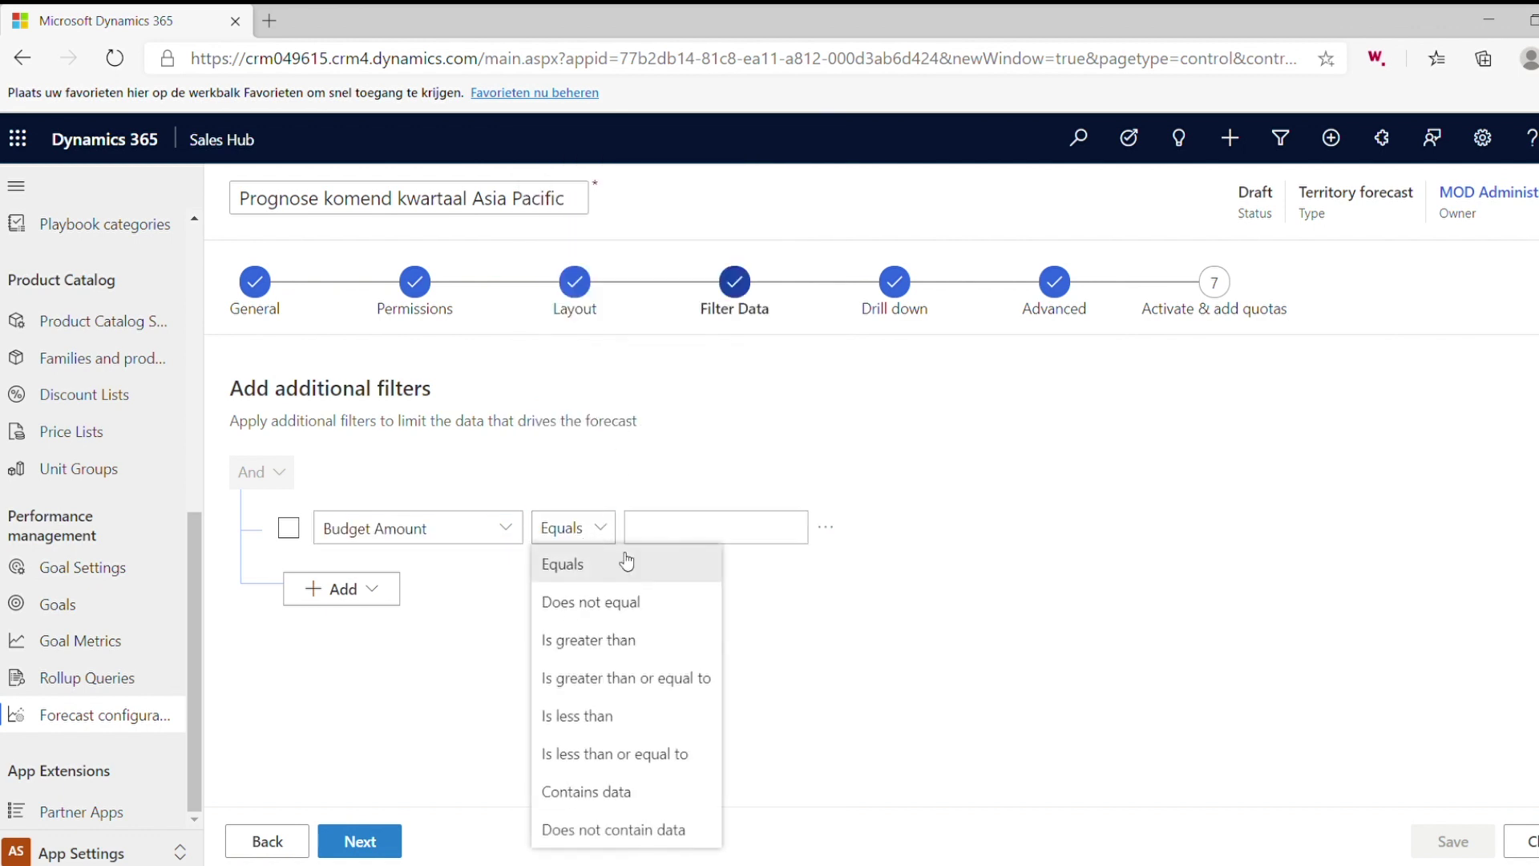
left_click(632, 639)
left_click(713, 536)
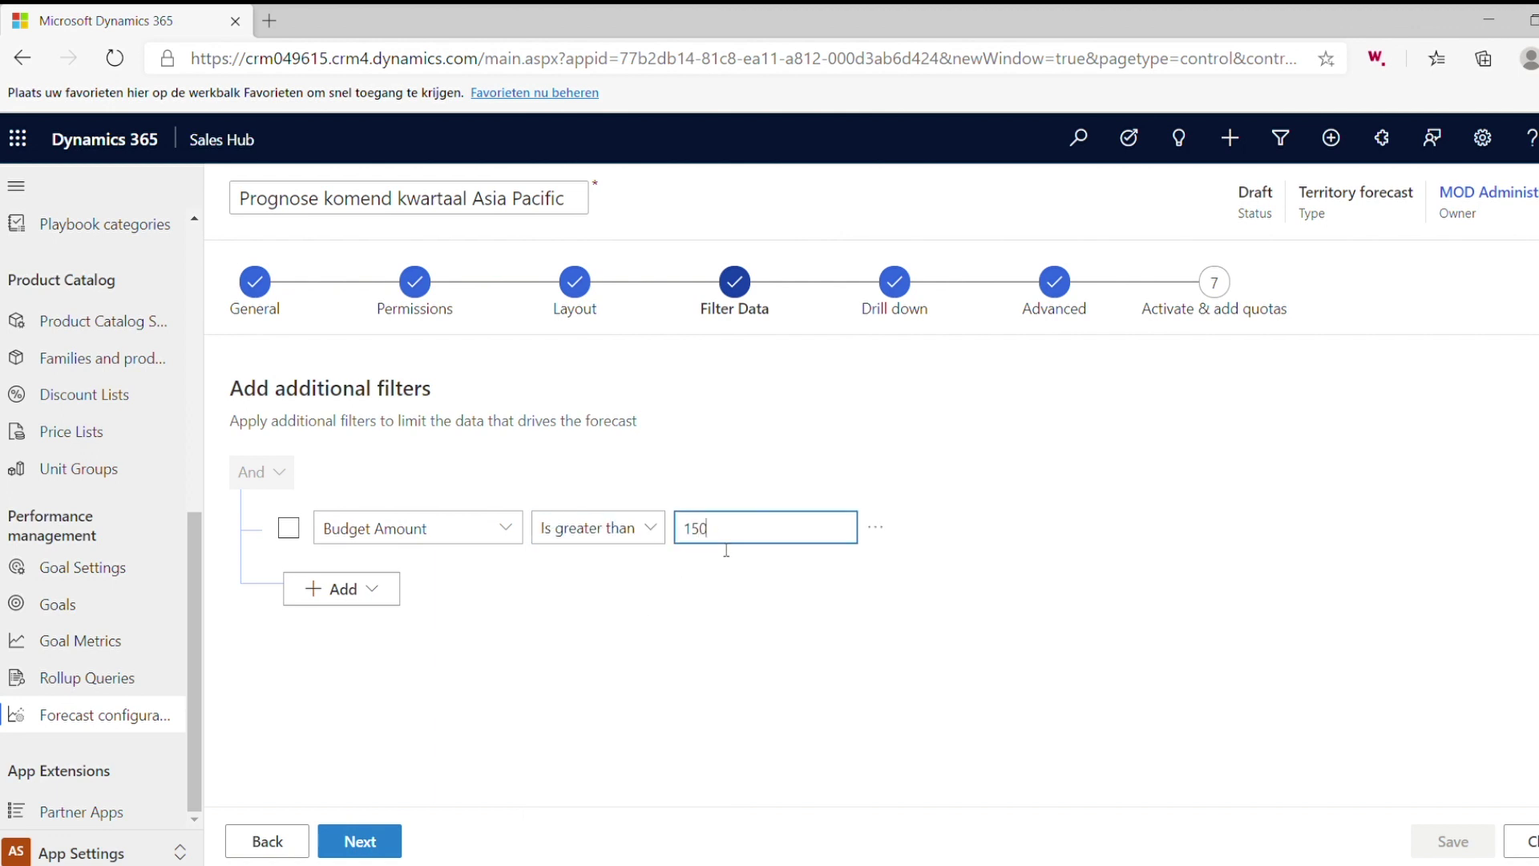
left_click(467, 617)
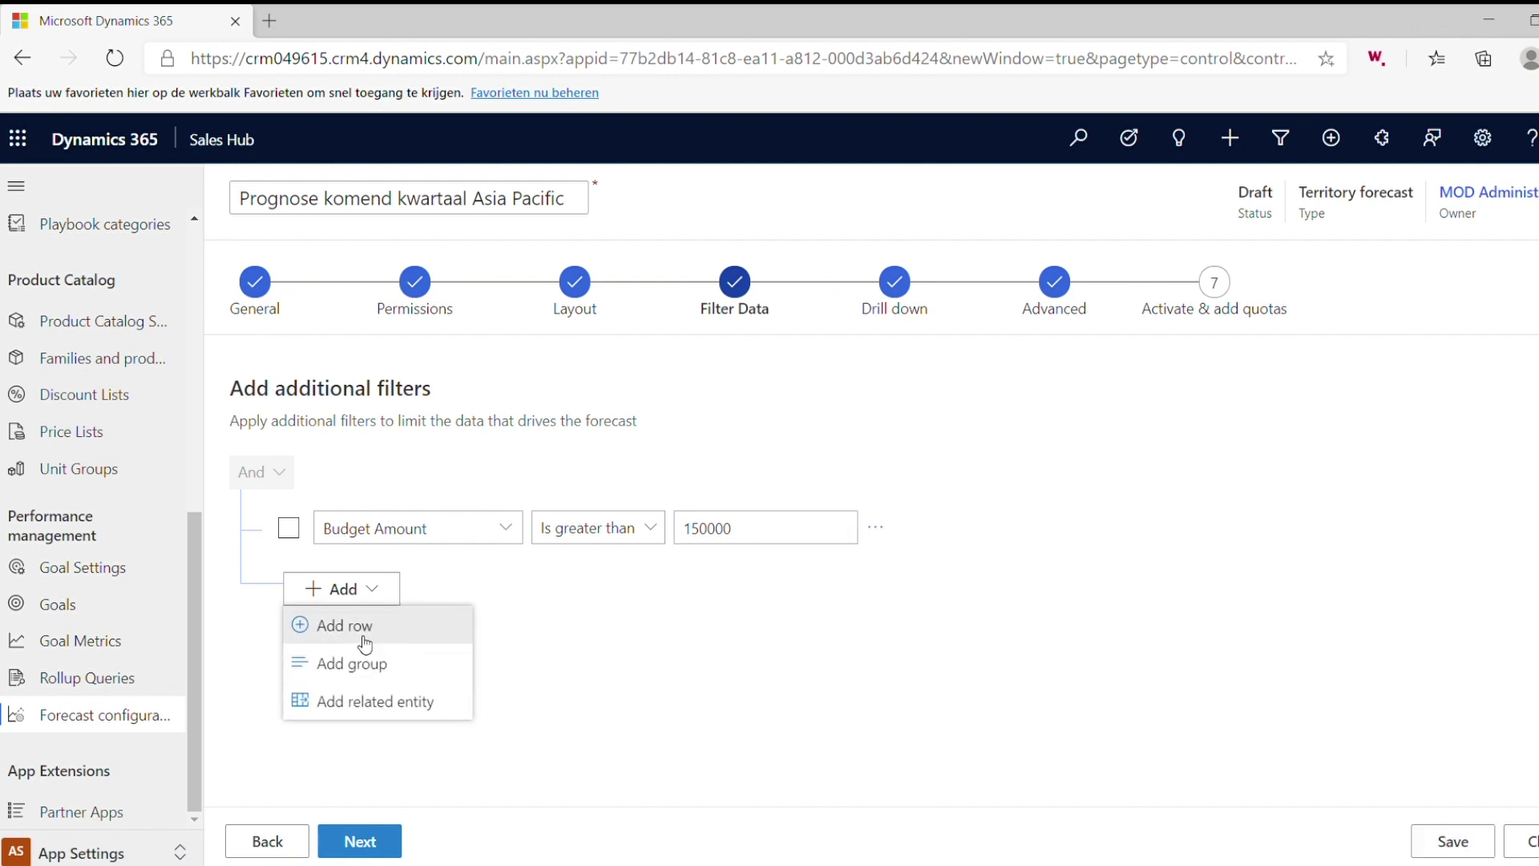
Add a second filter row requiring Account Manager to equal the chosen account manager's user record.
left_click(353, 626)
left_click(505, 598)
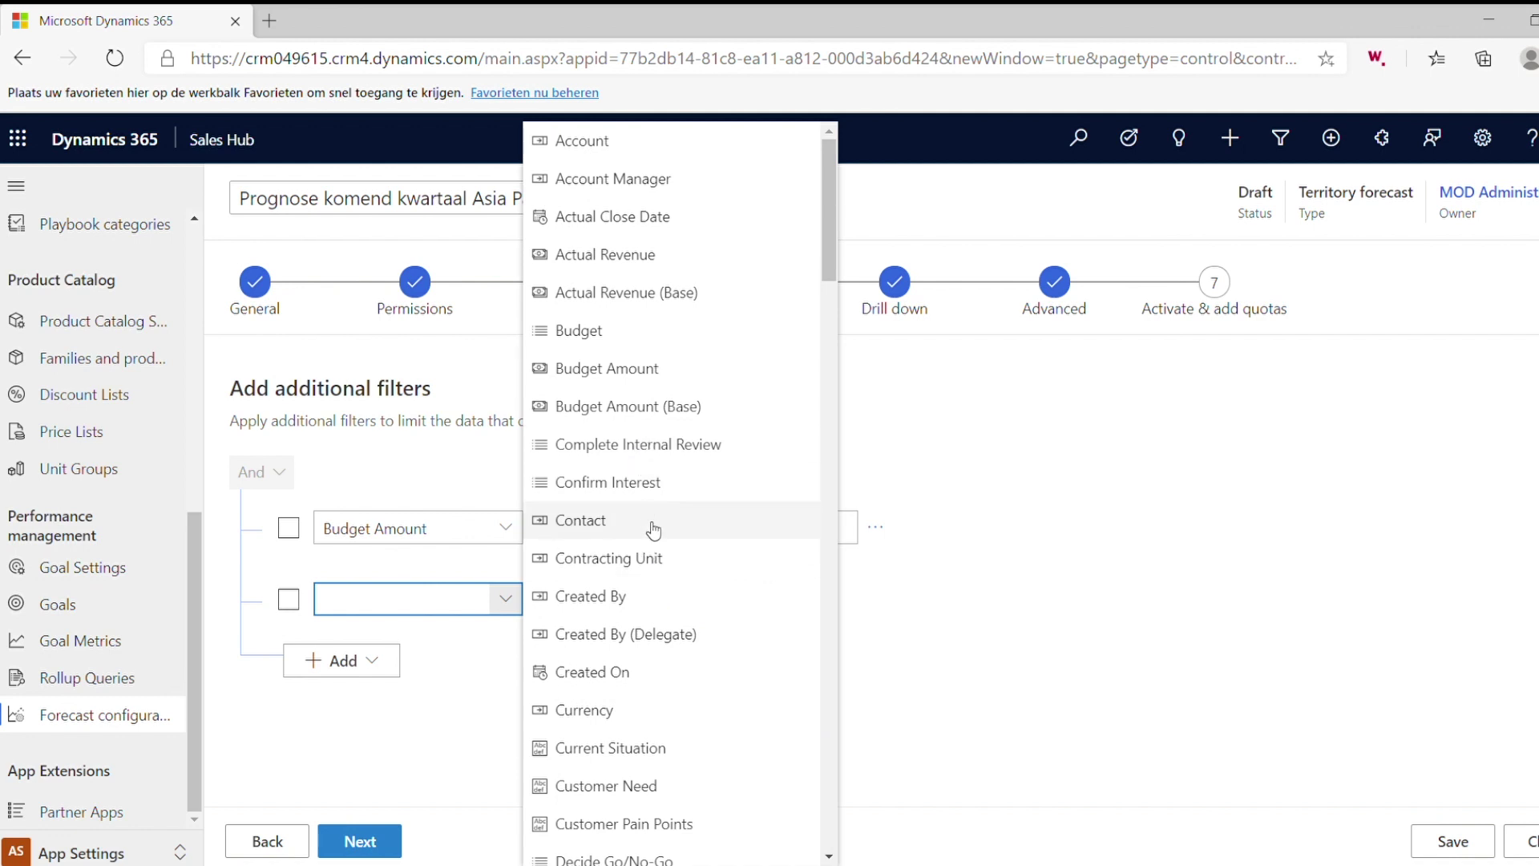
left_click(651, 179)
left_click(1036, 602)
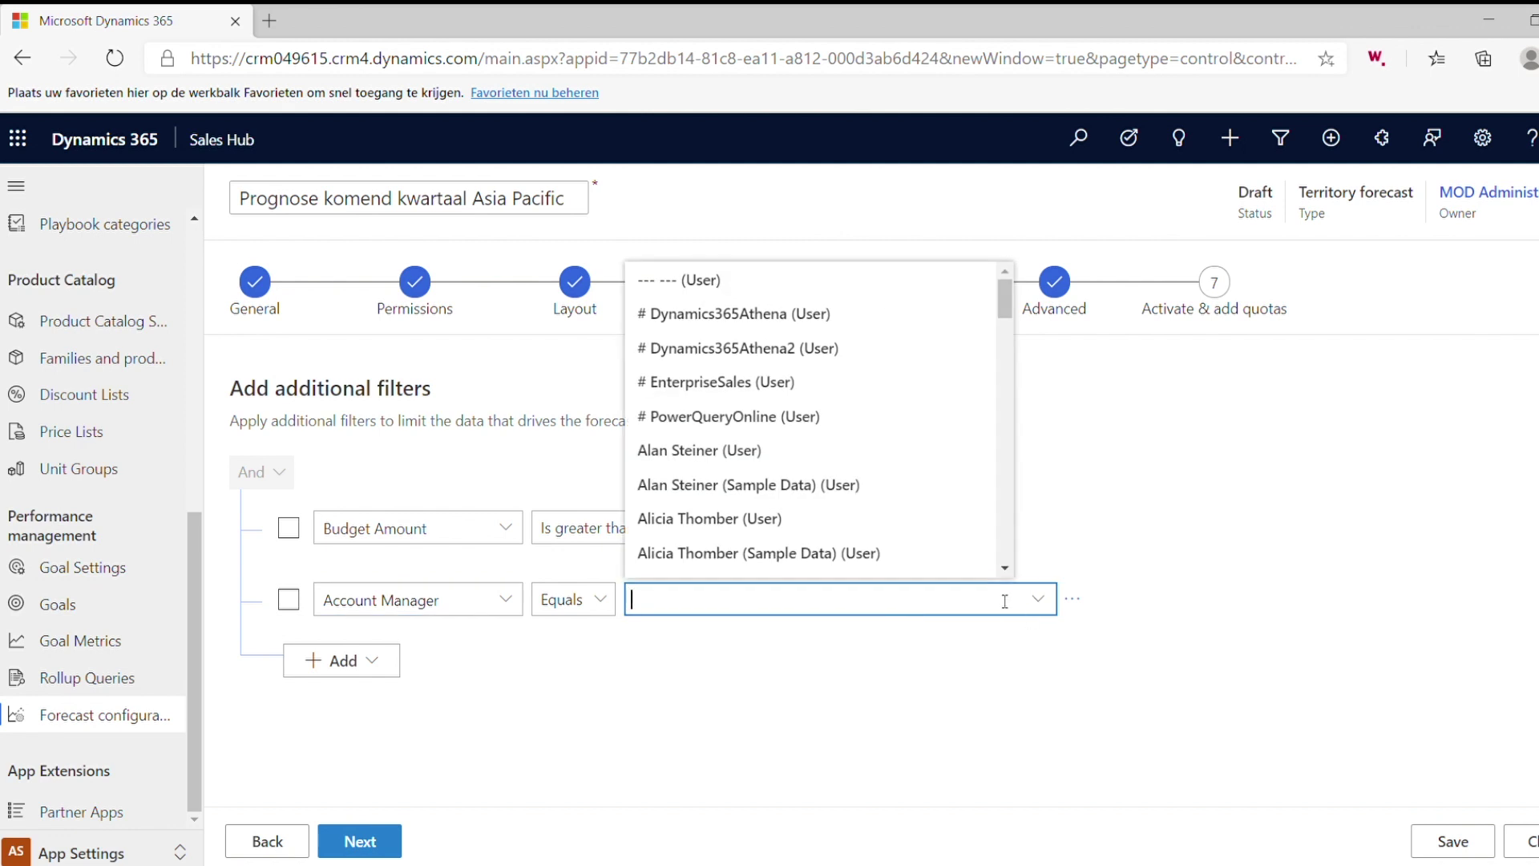
left_click(716, 521)
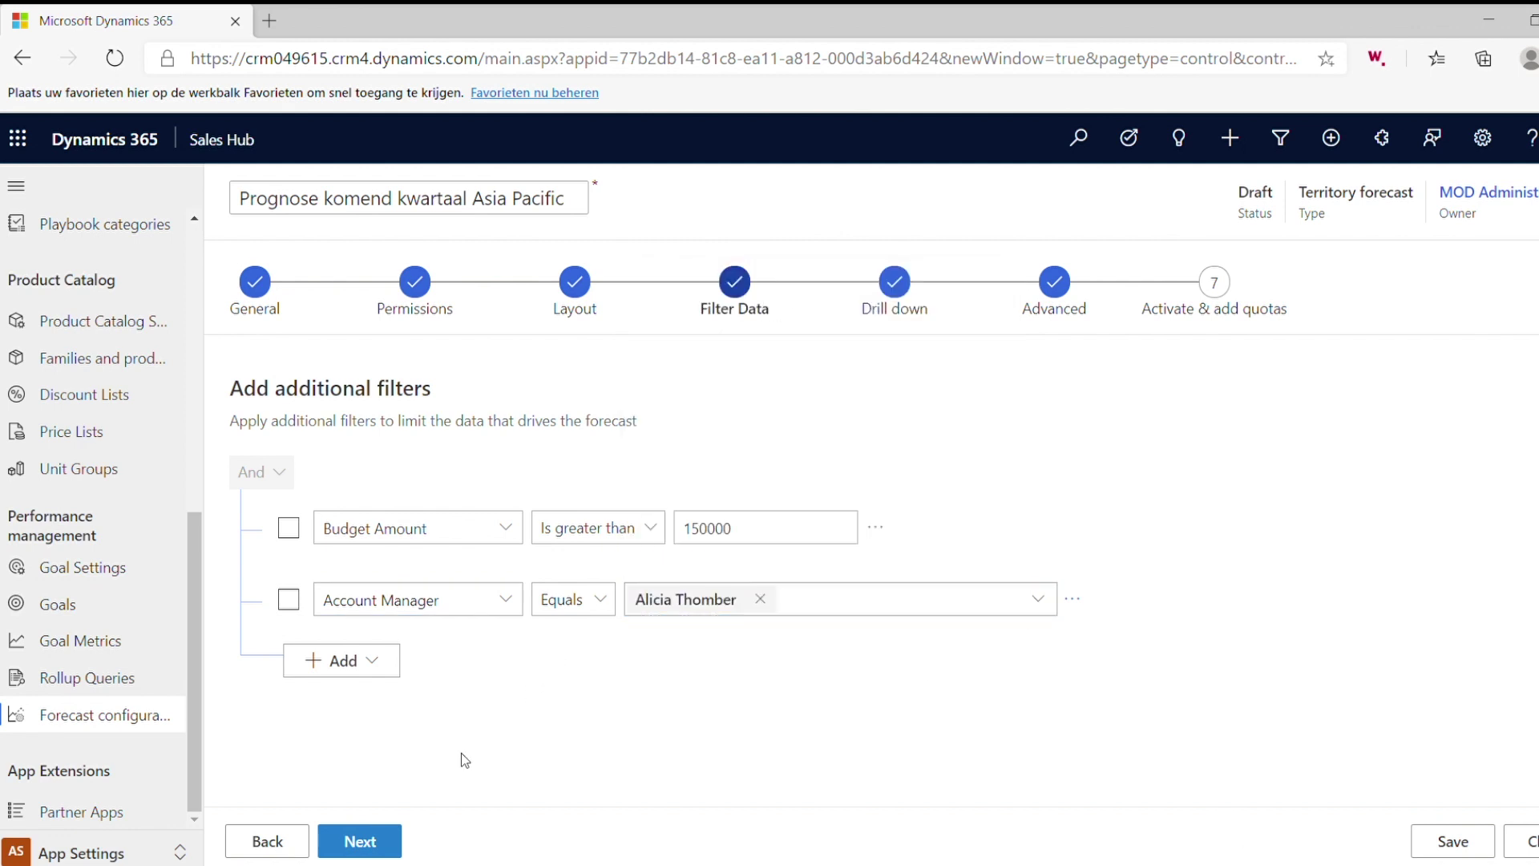
Continue through the drill-down stage without adding one and the advanced stage with auto-hide parent row enabled, up to the activation stage.
left_click(393, 846)
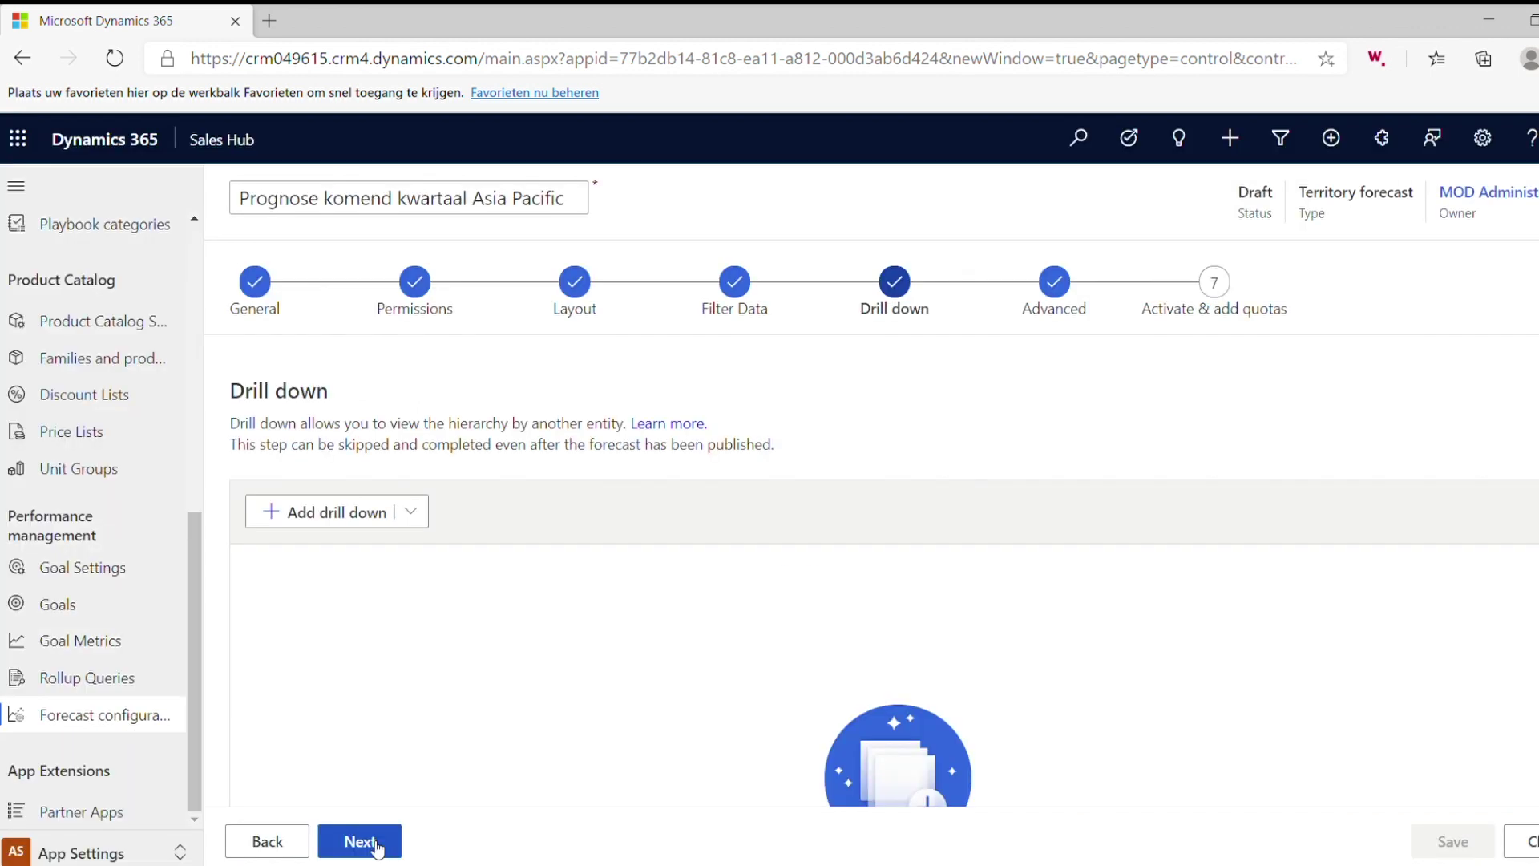
left_click(412, 512)
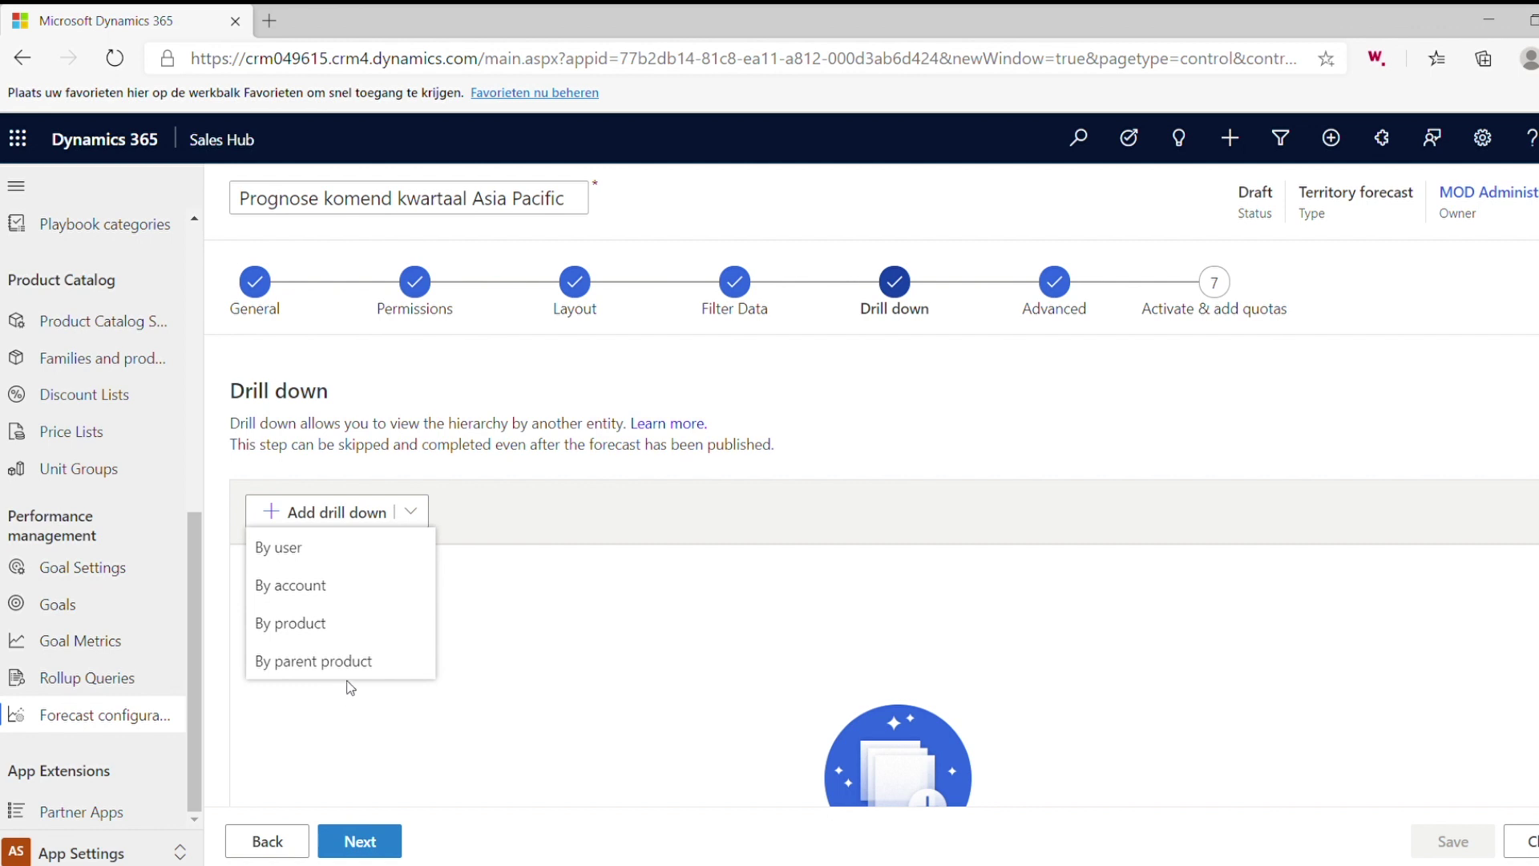
left_click(378, 840)
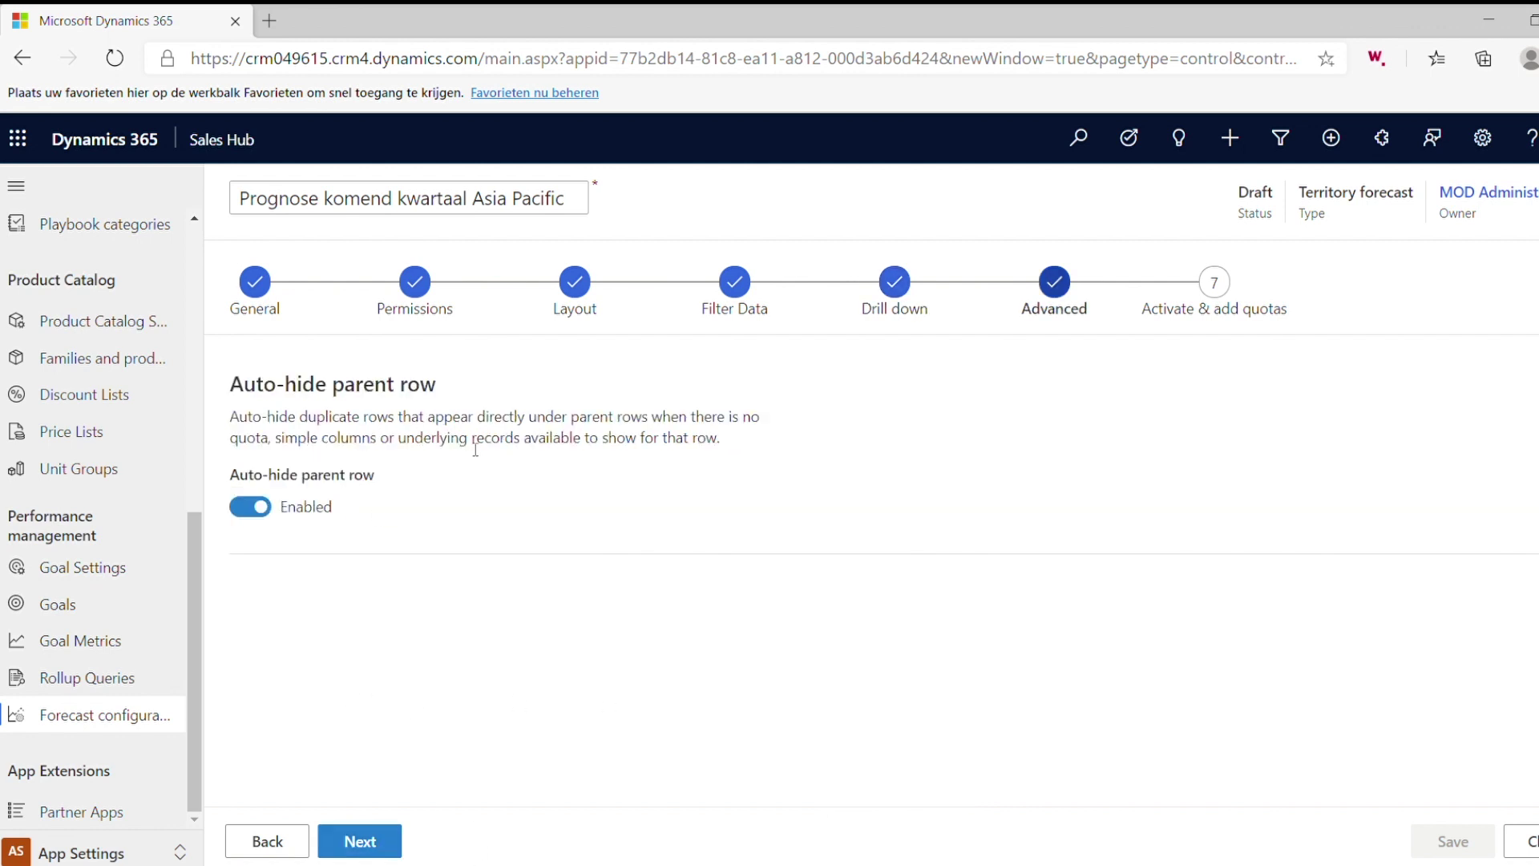
left_click(393, 848)
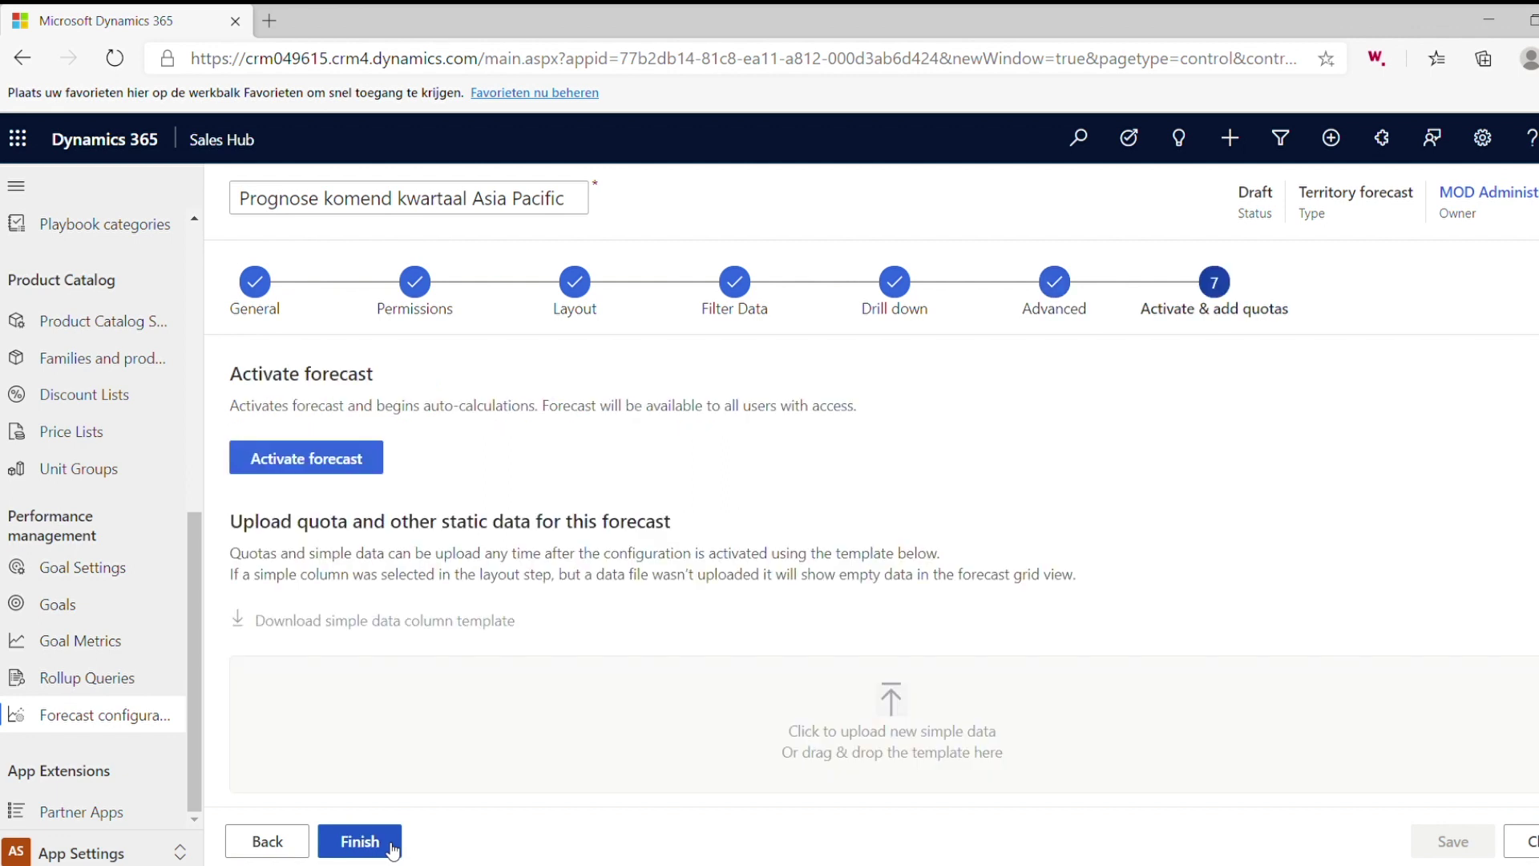
Activate the Asia Pacific forecast, finish the configuration, and review the list of existing forecasts.
left_click(335, 463)
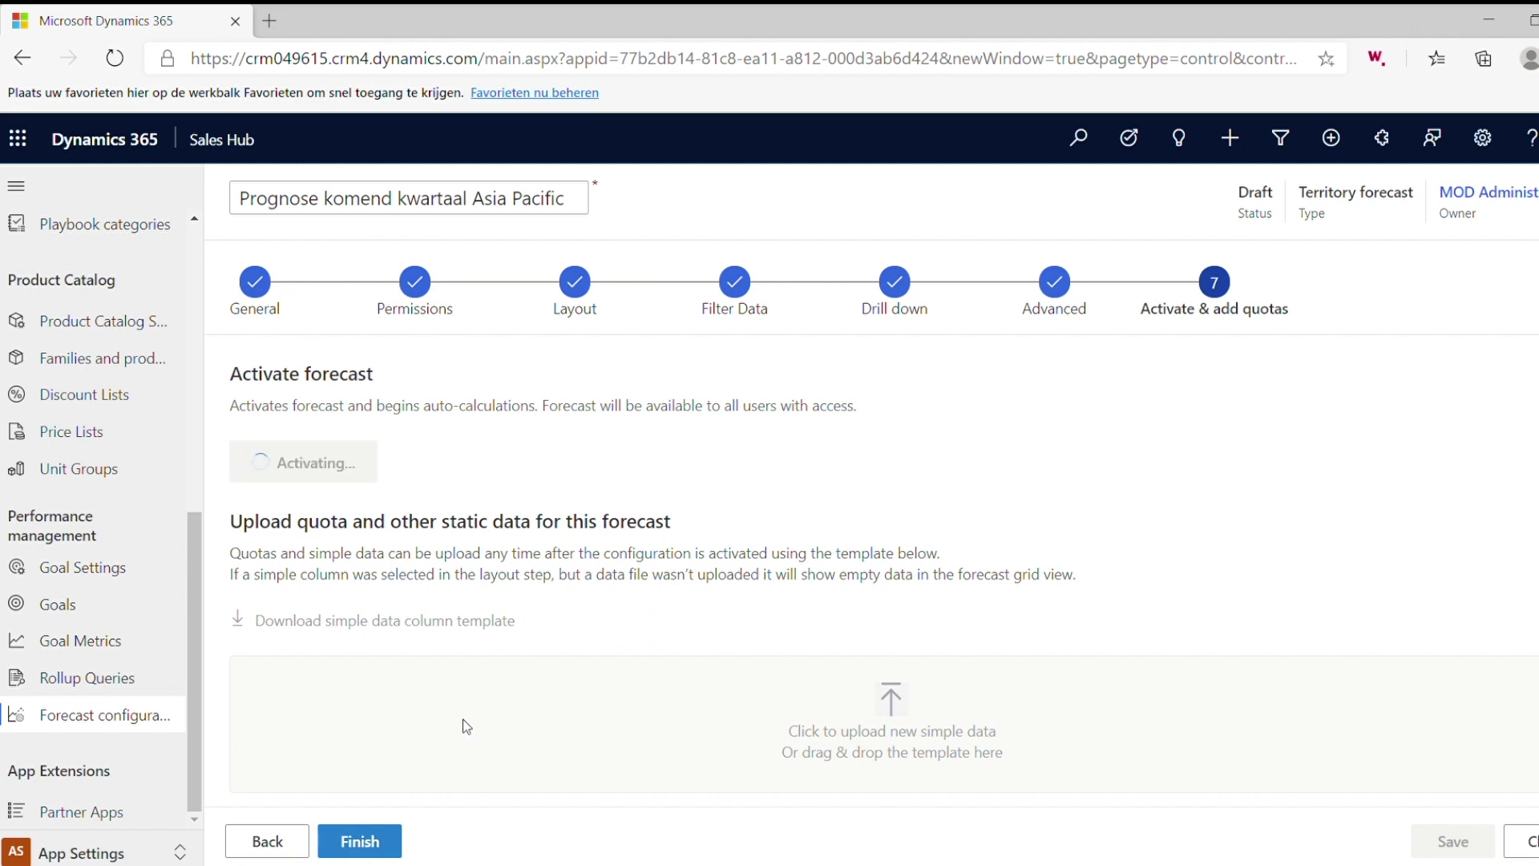
left_click(376, 840)
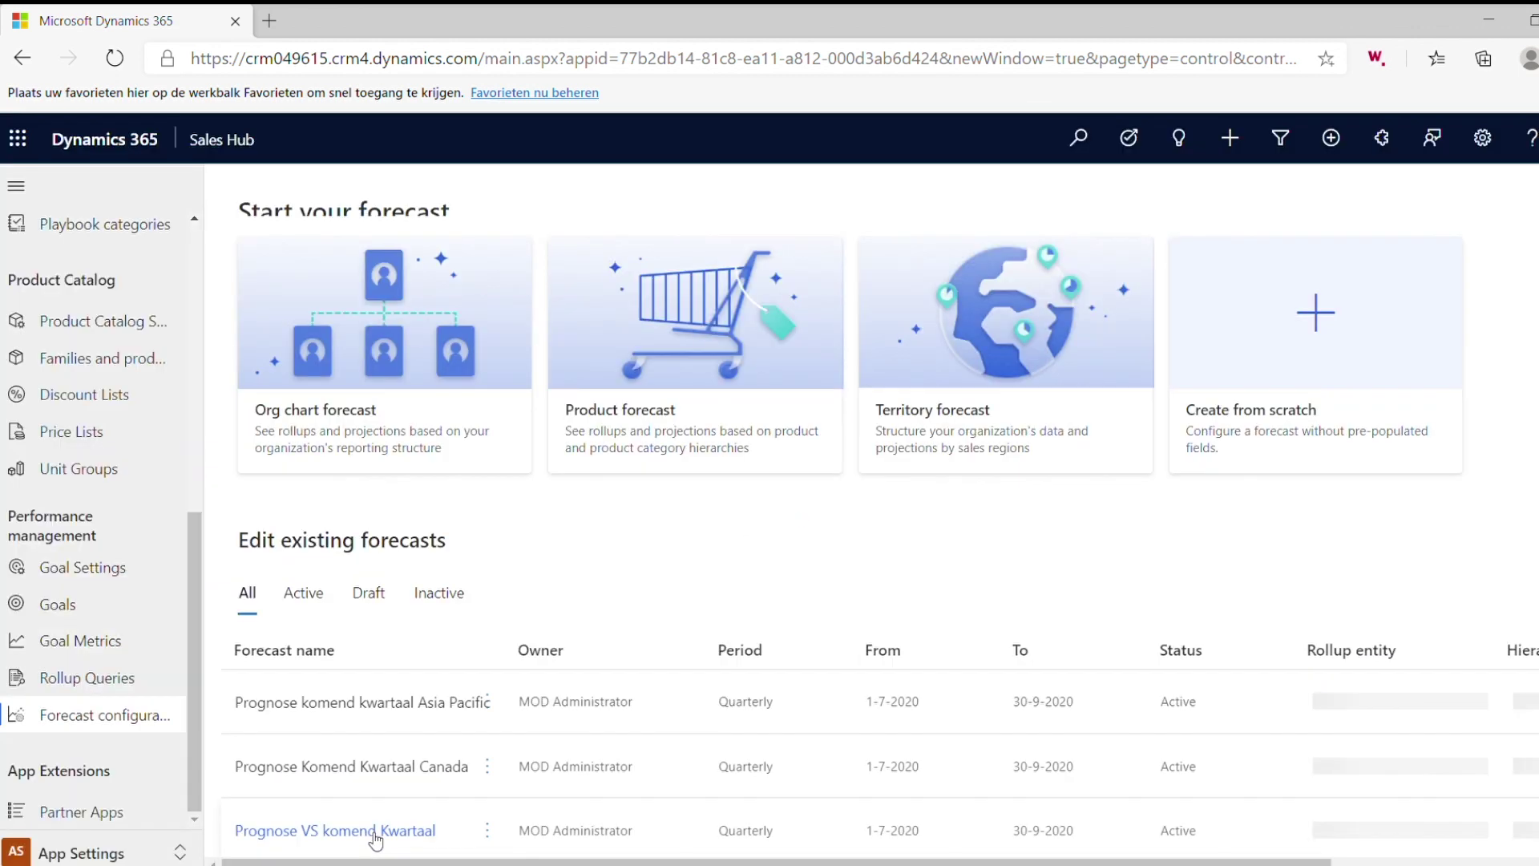
scroll(511, 675, "down", 3)
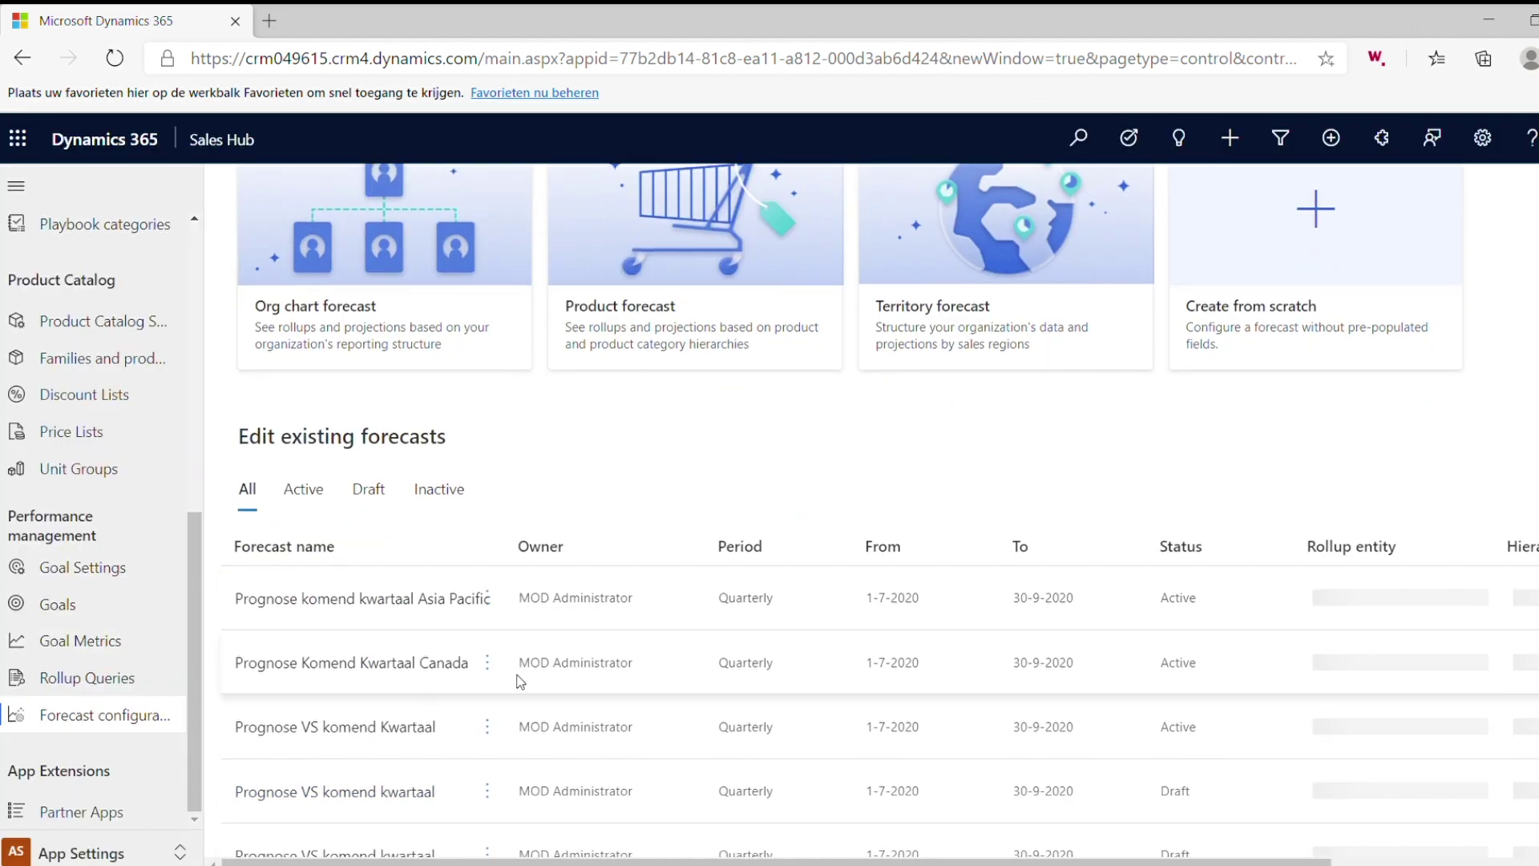